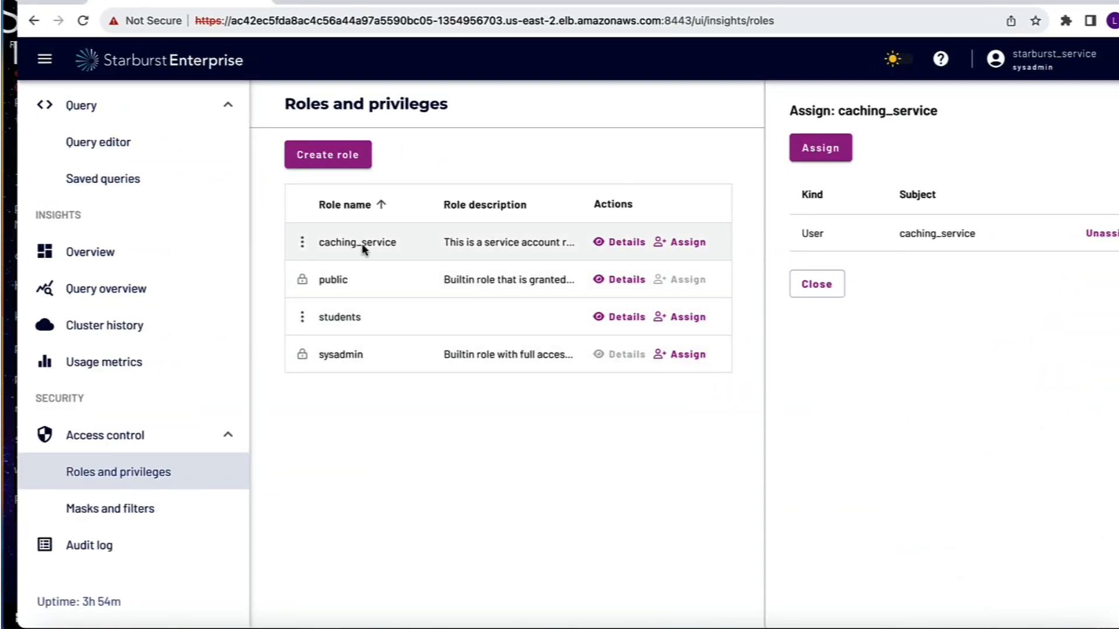
- Show the completed create schema hive.cache query in the query editor and nudge the browser aside
{"action": "left_click", "coordinate": [99, 143]}
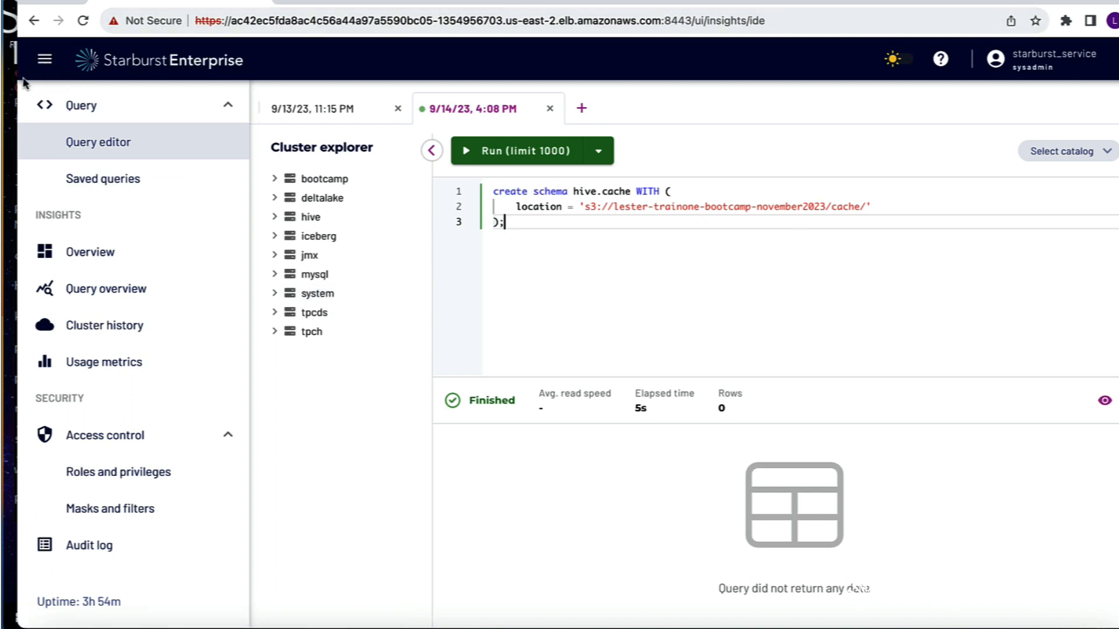
{"action": "left_click_drag", "start_coordinate": [18, 86], "coordinate": [52, 86]}
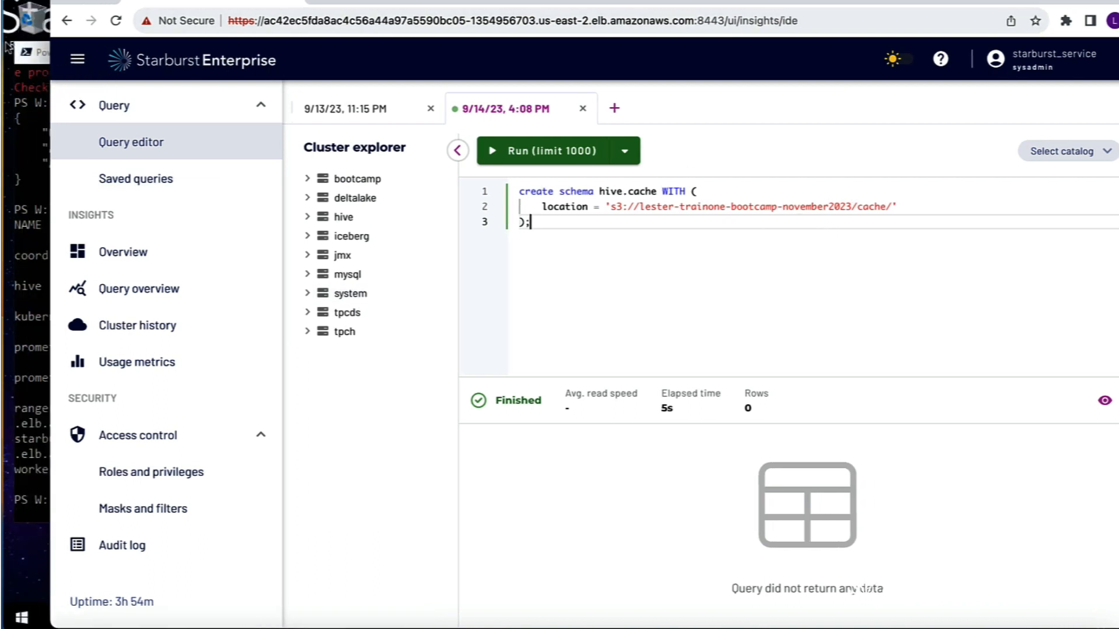
- Bring PowerShell forward and recall the helm upgrade starburst-enterprise command from history
{"action": "key", "text": "alt+Tab"}
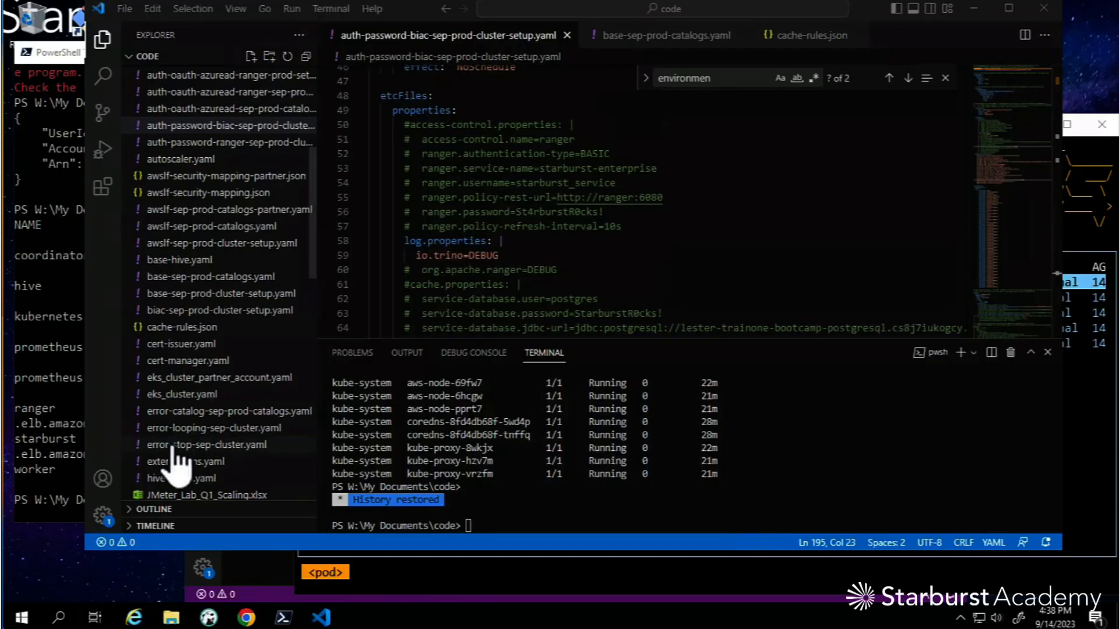
{"action": "left_click", "coordinate": [283, 619]}
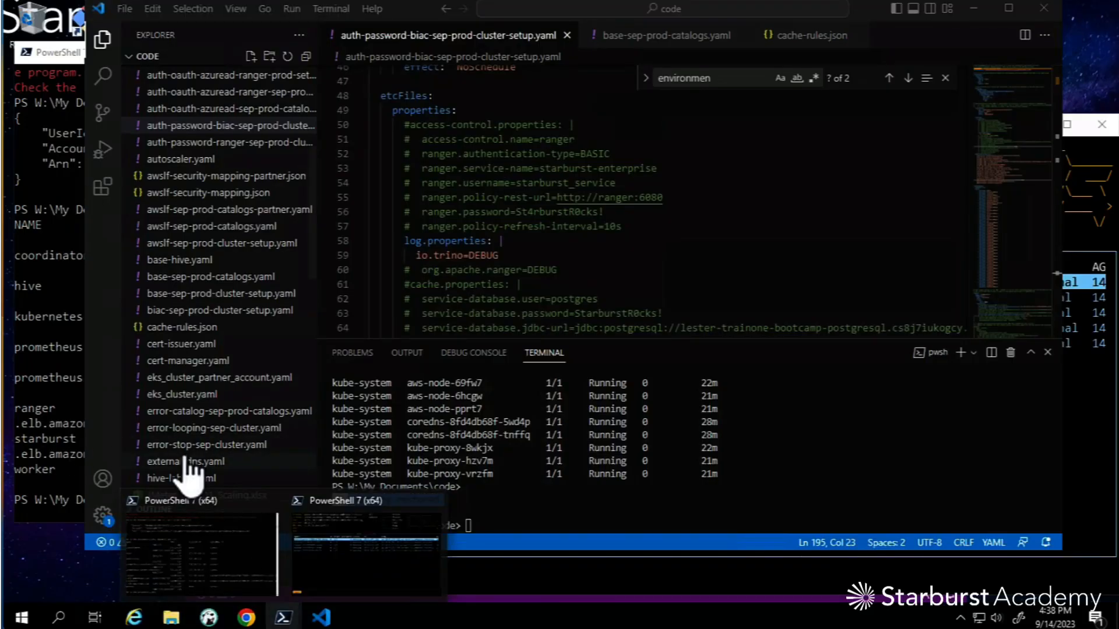
{"action": "left_click", "coordinate": [188, 560]}
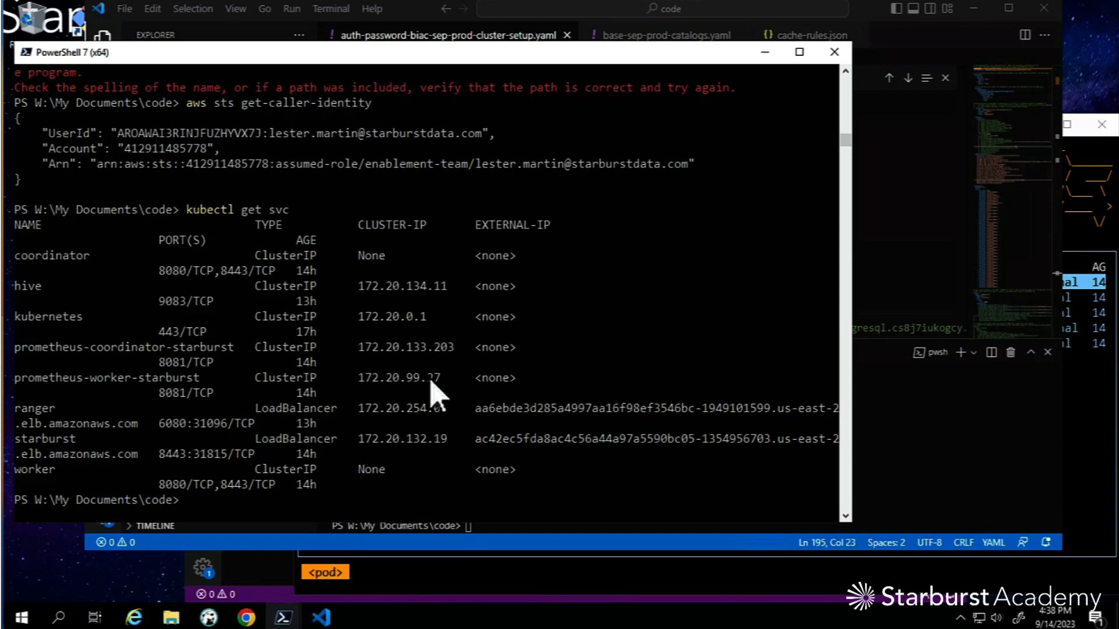
{"action": "key", "text": "Up"}
{"action": "key", "text": "Up"}
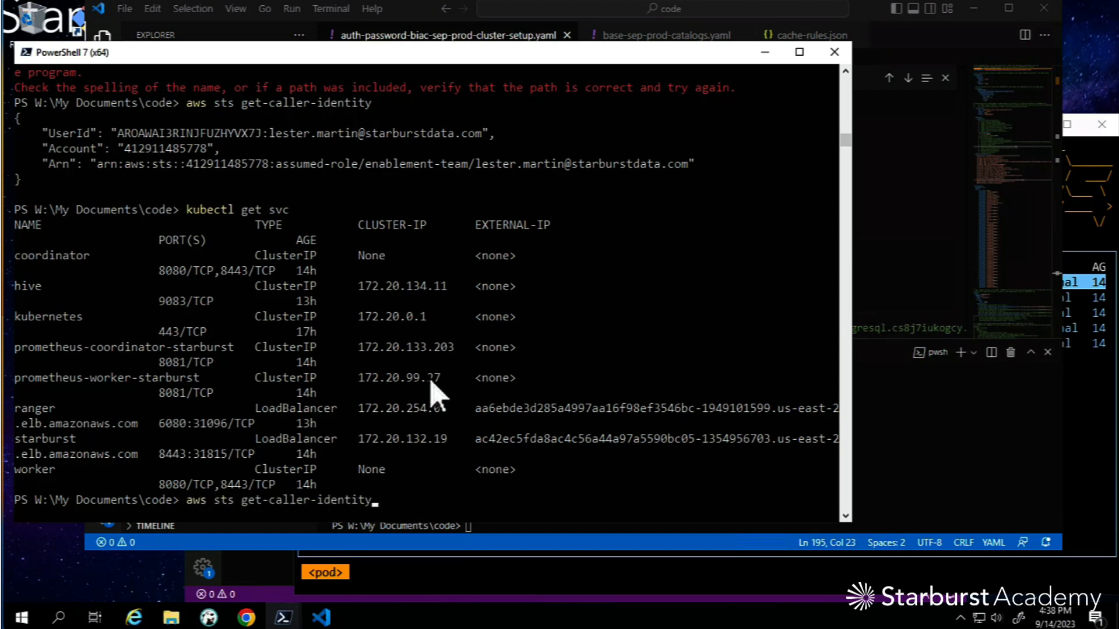
{"action": "key", "text": "Up"}
{"action": "key", "text": "Up"}
{"action": "key", "text": "Up"}
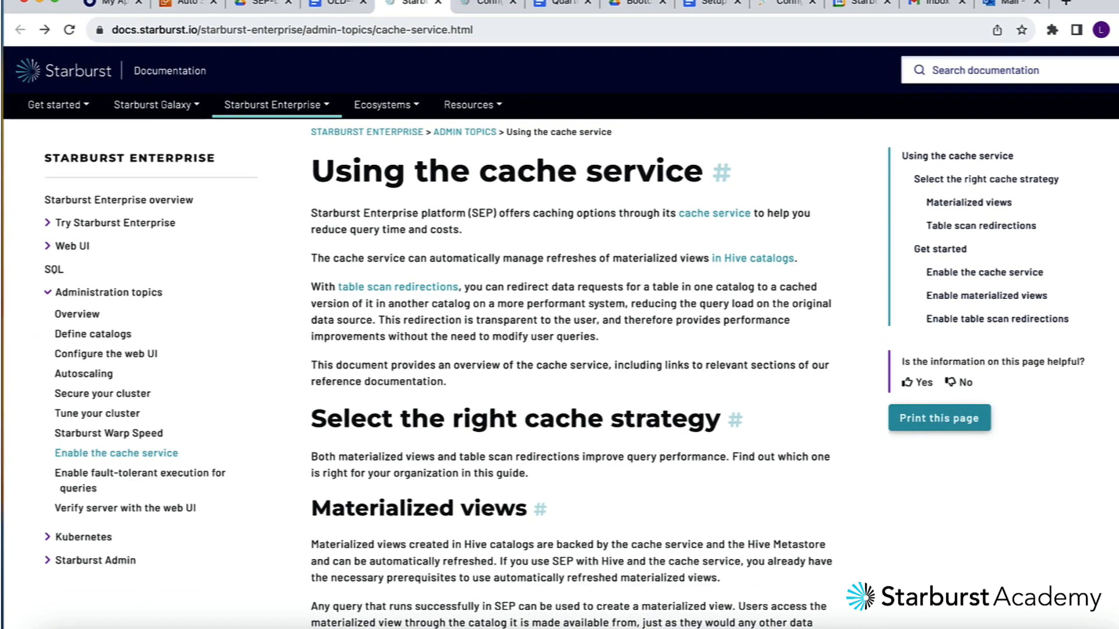
{"action": "scroll", "coordinate": [688, 228], "scroll_direction": "down", "scroll_amount": 5}
{"action": "scroll", "coordinate": [524, 262], "scroll_direction": "down", "scroll_amount": 5}
{"action": "scroll", "coordinate": [525, 262], "scroll_direction": "down", "scroll_amount": 5}
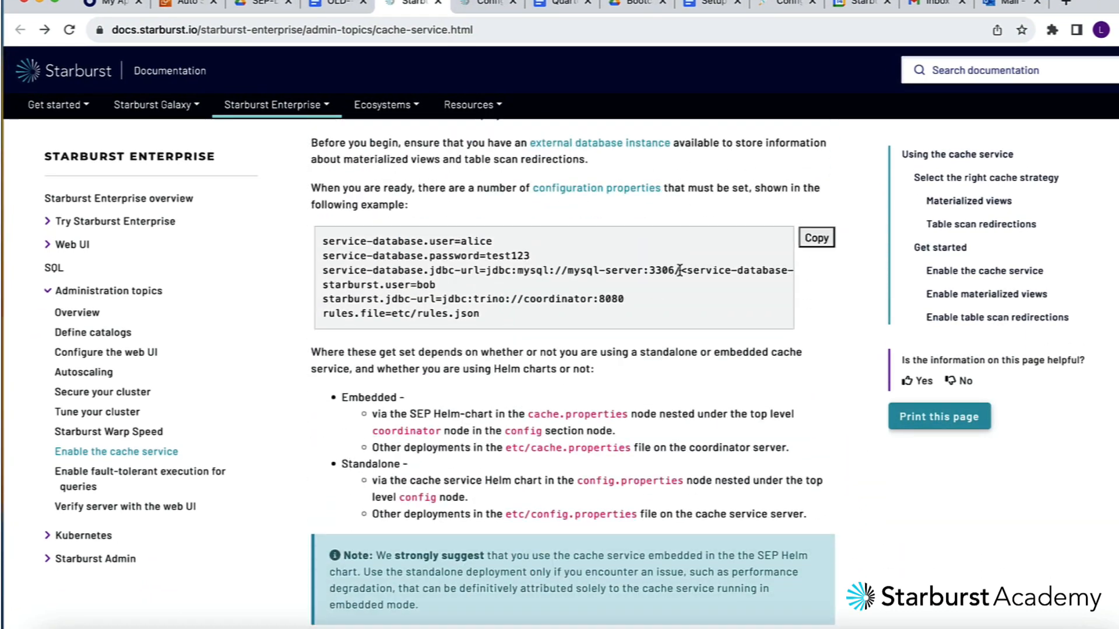
{"action": "scroll", "coordinate": [514, 323], "scroll_direction": "down", "scroll_amount": 3}
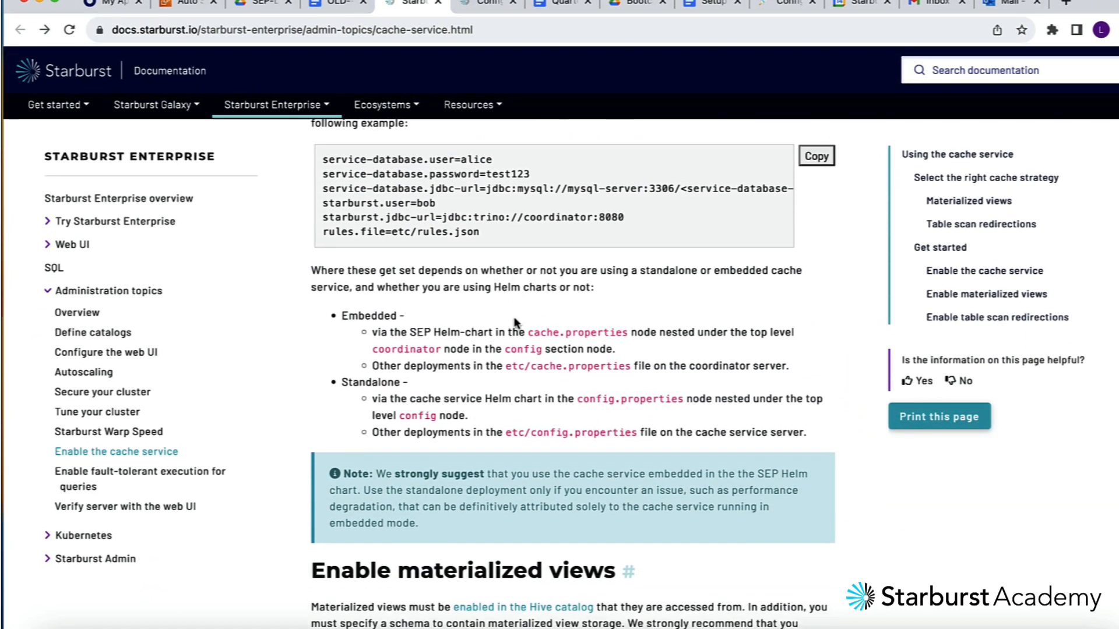
{"action": "scroll", "coordinate": [455, 221], "scroll_direction": "down", "scroll_amount": 5}
{"action": "scroll", "coordinate": [455, 221], "scroll_direction": "down", "scroll_amount": 5}
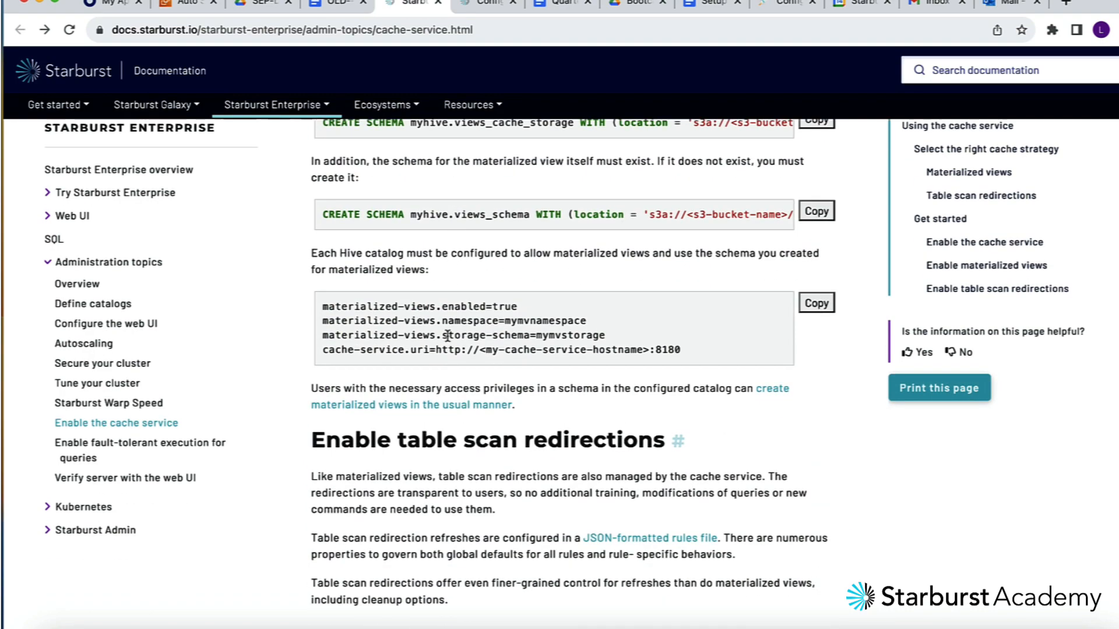
{"action": "scroll", "coordinate": [455, 263], "scroll_direction": "down", "scroll_amount": 1}
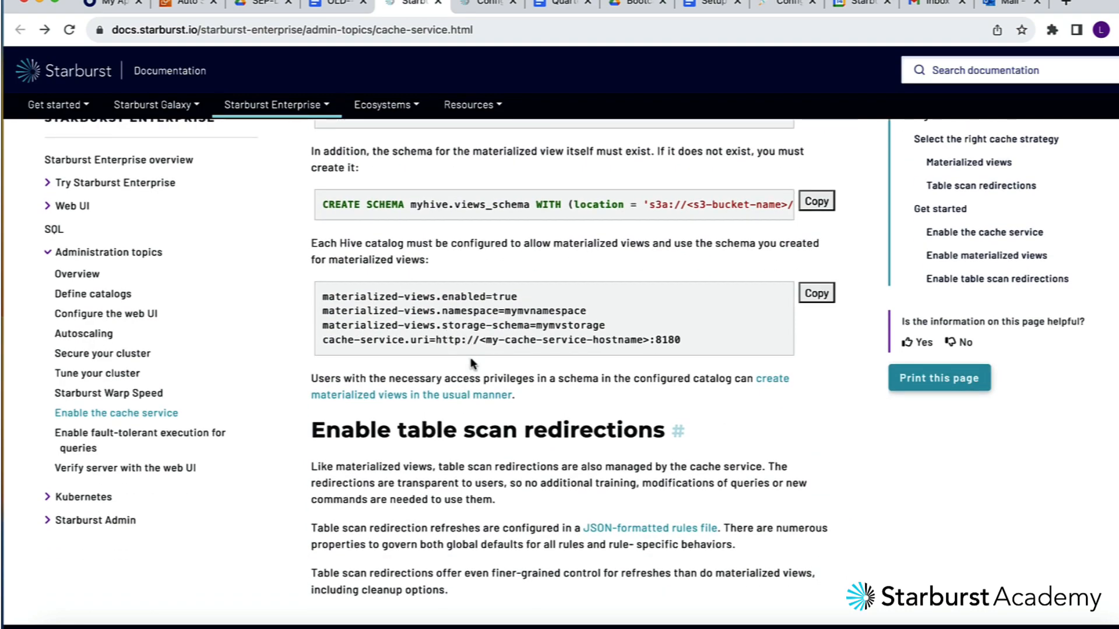
{"action": "scroll", "coordinate": [473, 363], "scroll_direction": "up", "scroll_amount": 4}
{"action": "scroll", "coordinate": [472, 363], "scroll_direction": "up", "scroll_amount": 4}
{"action": "scroll", "coordinate": [472, 363], "scroll_direction": "up", "scroll_amount": 2}
{"action": "scroll", "coordinate": [472, 362], "scroll_direction": "up", "scroll_amount": 2}
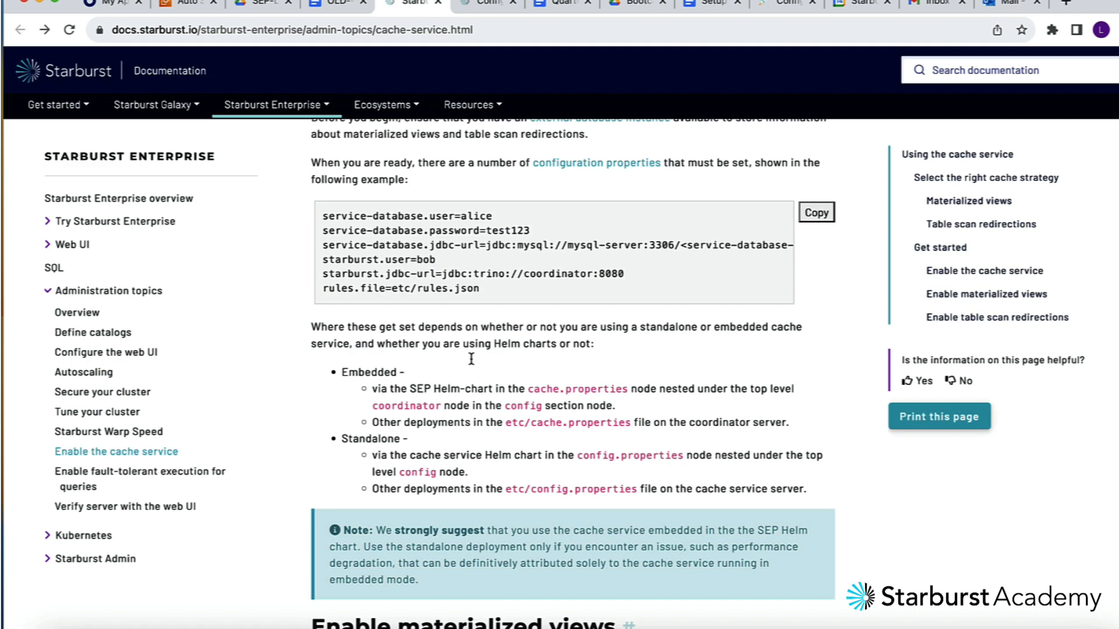
{"action": "scroll", "coordinate": [472, 361], "scroll_direction": "up", "scroll_amount": 3}
{"action": "scroll", "coordinate": [472, 360], "scroll_direction": "down", "scroll_amount": 2}
{"action": "scroll", "coordinate": [472, 361], "scroll_direction": "up", "scroll_amount": 3}
{"action": "scroll", "coordinate": [472, 361], "scroll_direction": "down", "scroll_amount": 2}
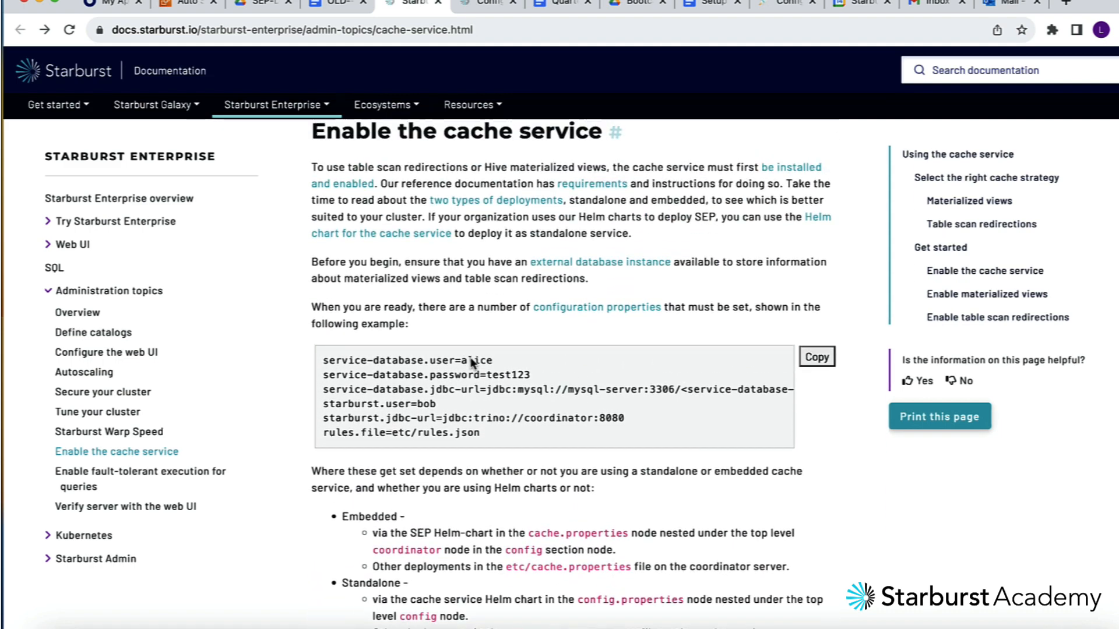
- Open the Kubernetes cache service Helm chart page in a new tab at 'Configure SEP to use the cache service'
{"action": "right_click", "coordinate": [821, 219]}
{"action": "left_click", "coordinate": [843, 228]}
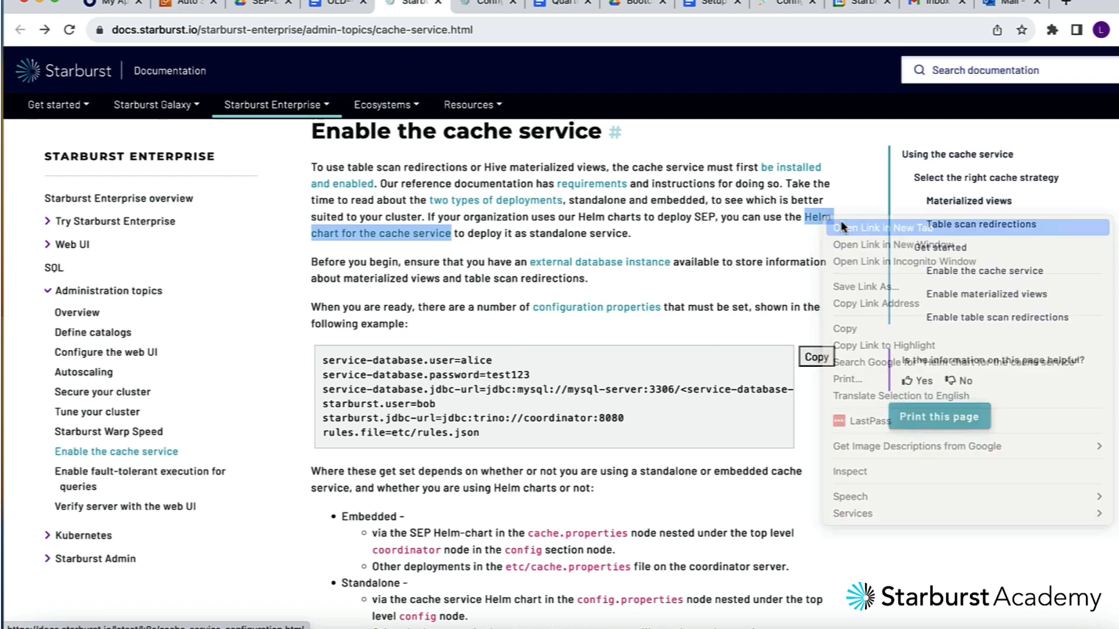
{"action": "left_click", "coordinate": [456, 5]}
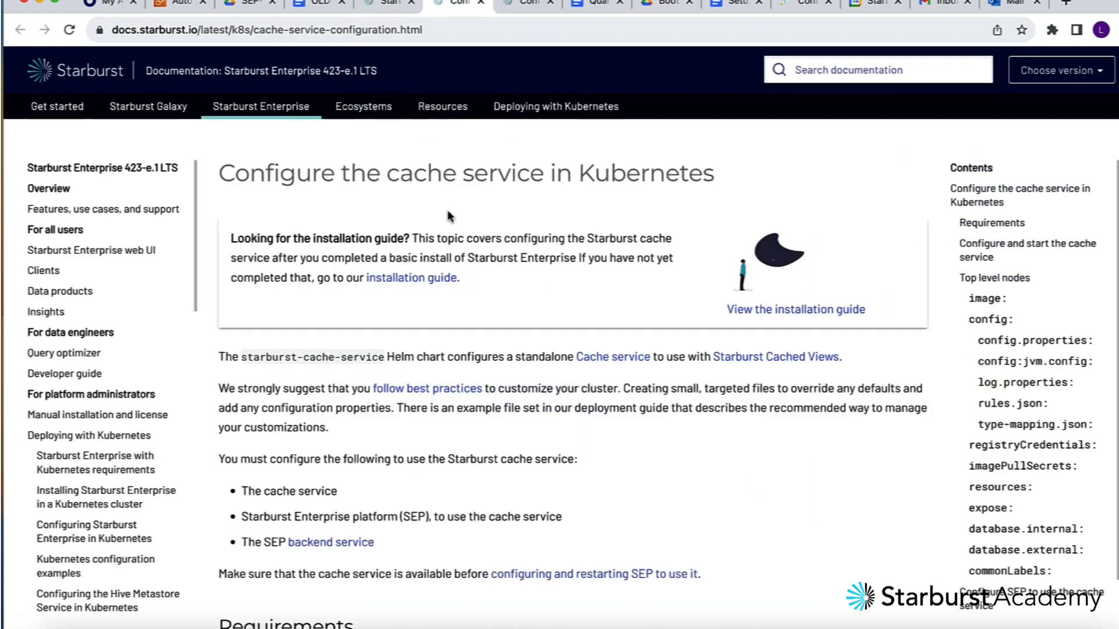
{"action": "scroll", "coordinate": [534, 310], "scroll_direction": "down", "scroll_amount": 1}
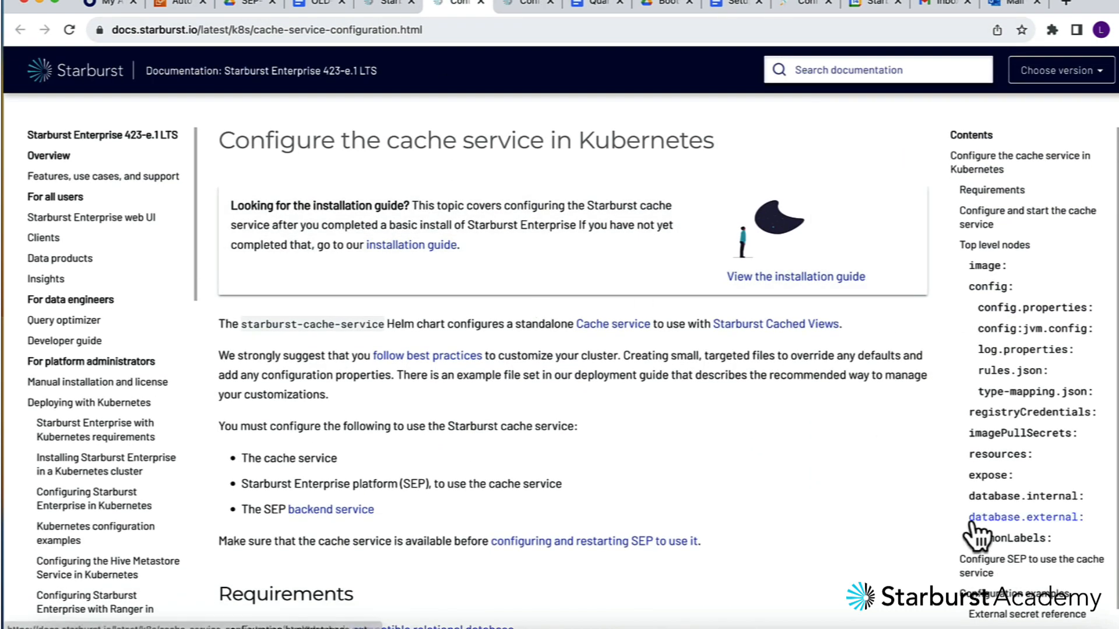
{"action": "scroll", "coordinate": [746, 518], "scroll_direction": "down", "scroll_amount": 2}
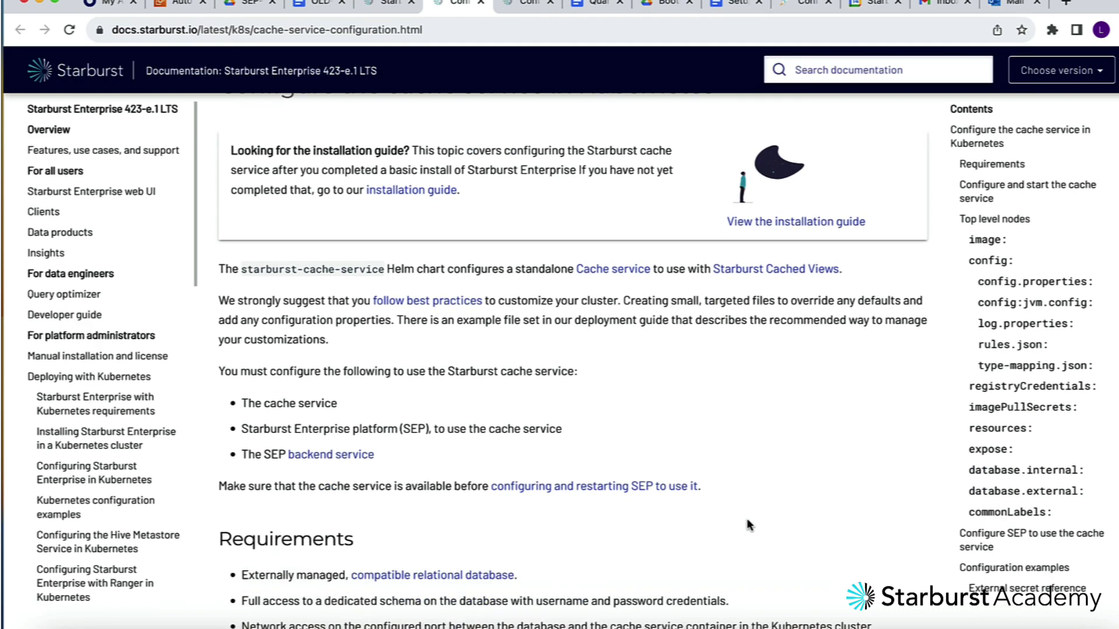
{"action": "left_click", "coordinate": [1019, 535]}
{"action": "scroll", "coordinate": [511, 259], "scroll_direction": "up", "scroll_amount": 2}
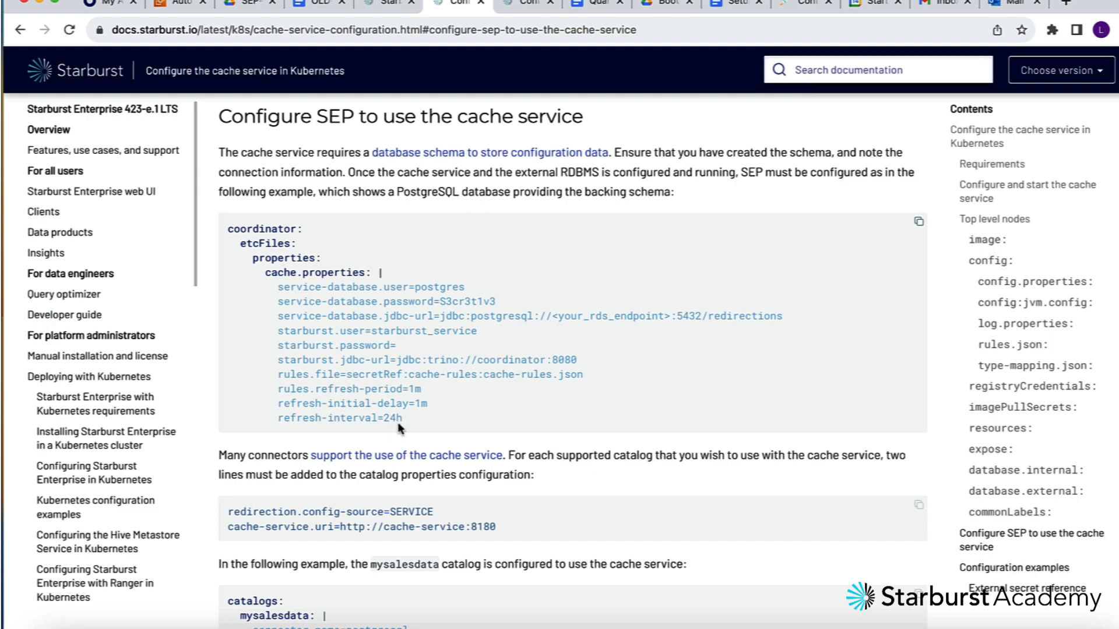
{"action": "scroll", "coordinate": [392, 317], "scroll_direction": "down", "scroll_amount": 2}
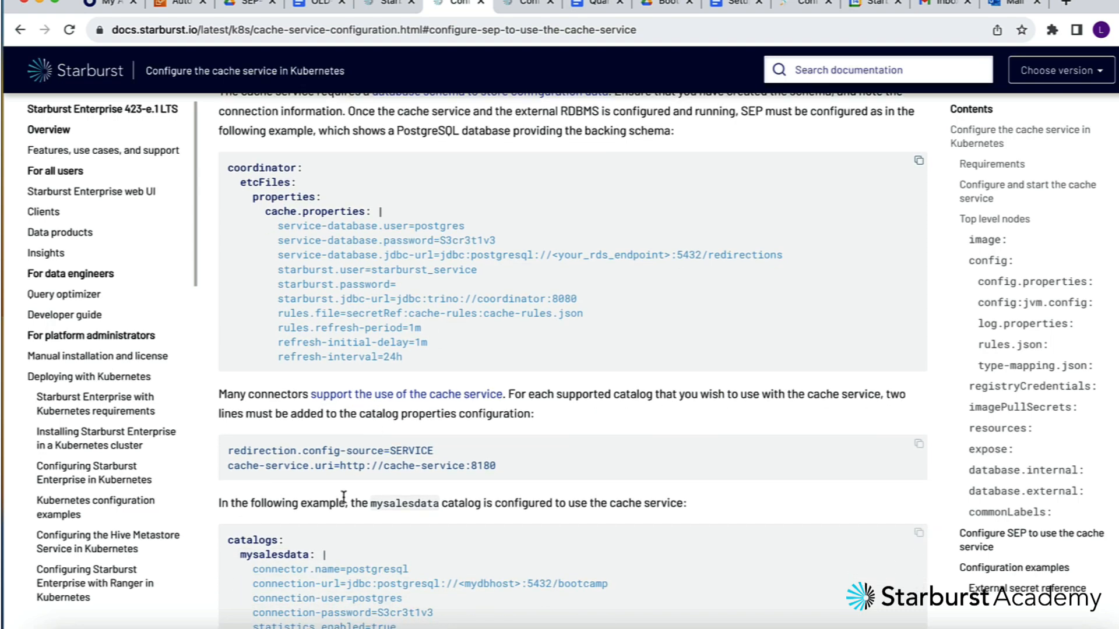
{"action": "scroll", "coordinate": [340, 510], "scroll_direction": "down", "scroll_amount": 2}
{"action": "scroll", "coordinate": [340, 511], "scroll_direction": "down", "scroll_amount": 1}
{"action": "mouse_move", "coordinate": [420, 568]}
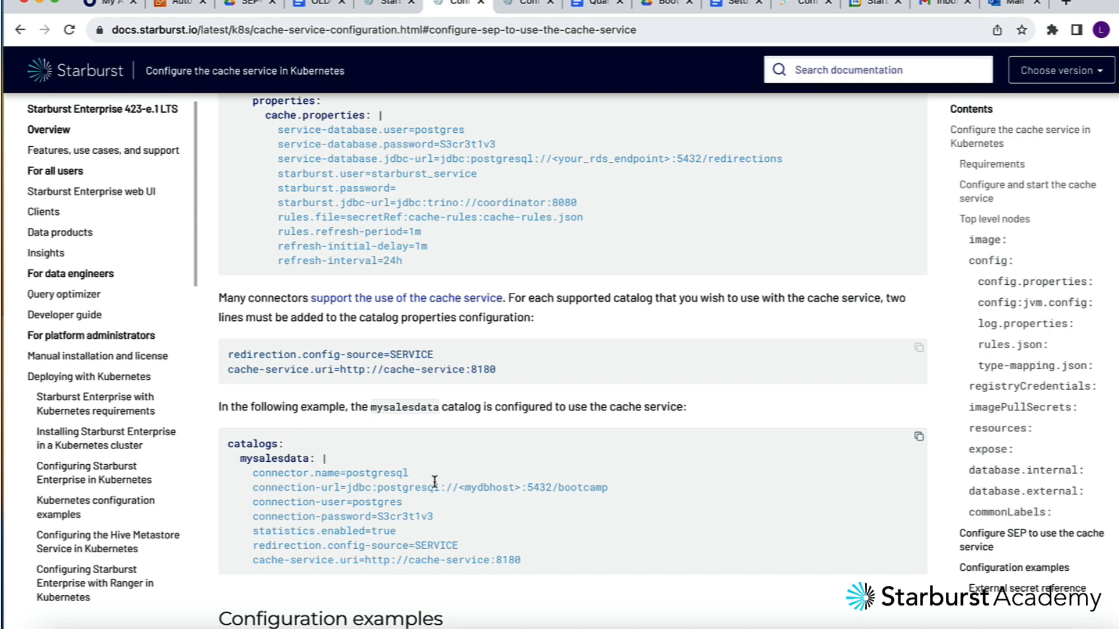
{"action": "scroll", "coordinate": [434, 483], "scroll_direction": "down", "scroll_amount": 1}
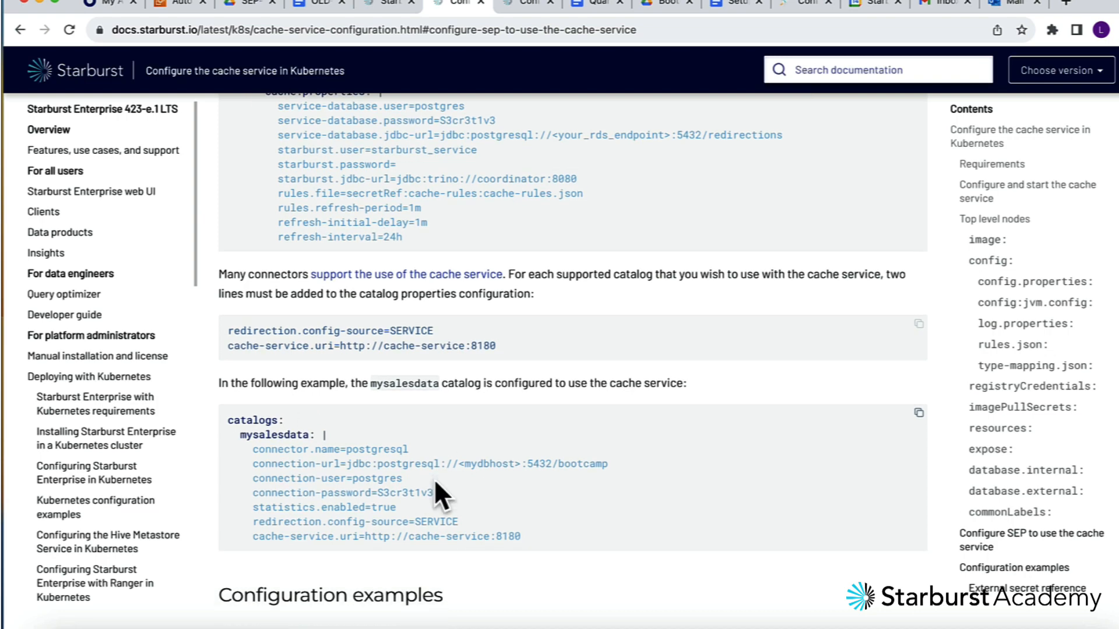
{"action": "scroll", "coordinate": [435, 490], "scroll_direction": "up", "scroll_amount": 1}
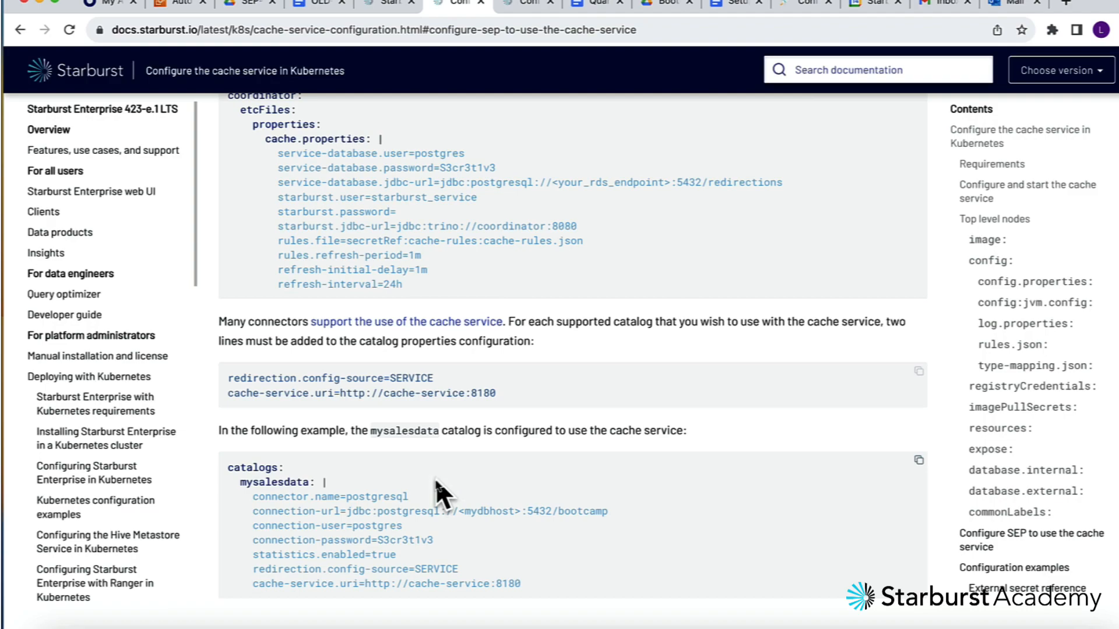
- Select the commented cache.properties lines in auth-password-biac-sep-prod-cluster-setup.yaml
{"action": "key", "text": "alt+Tab"}
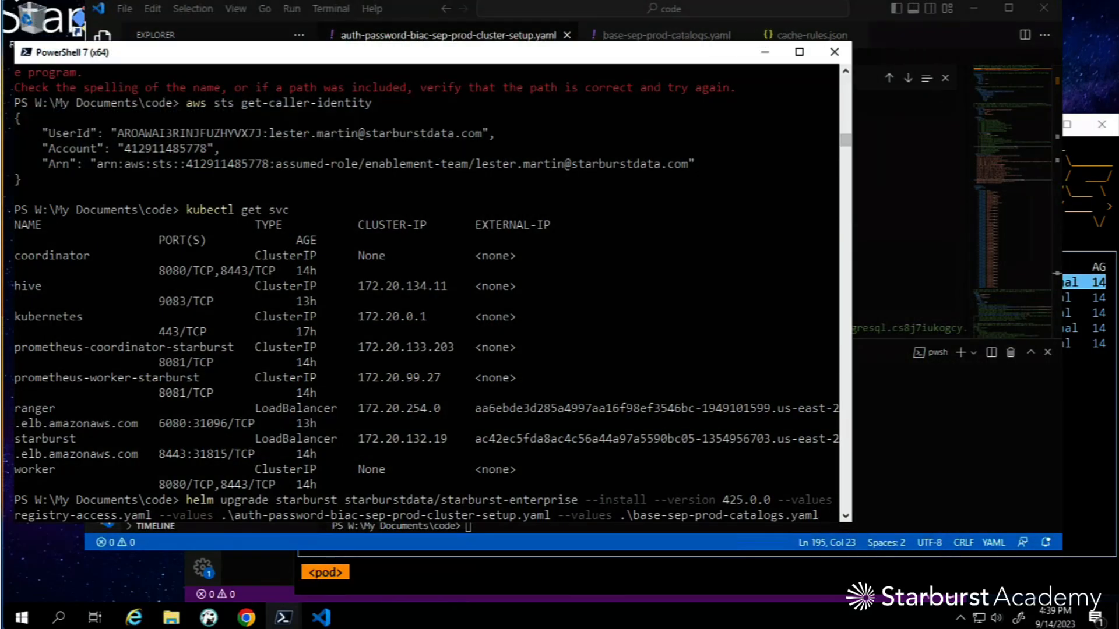
{"action": "left_click", "coordinate": [866, 35]}
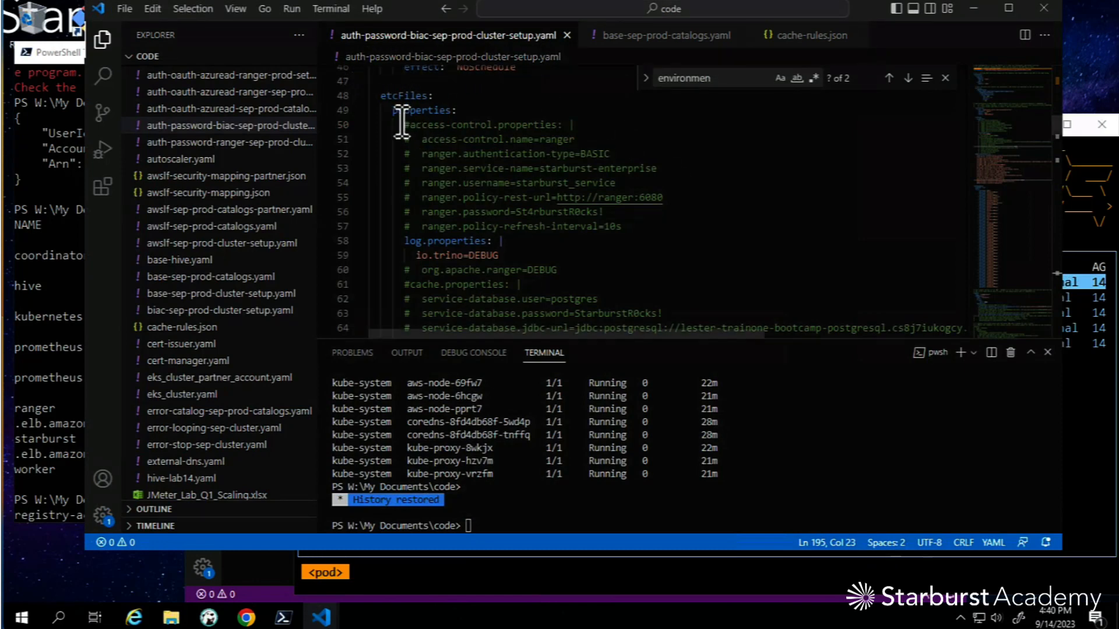
{"action": "left_click", "coordinate": [448, 94]}
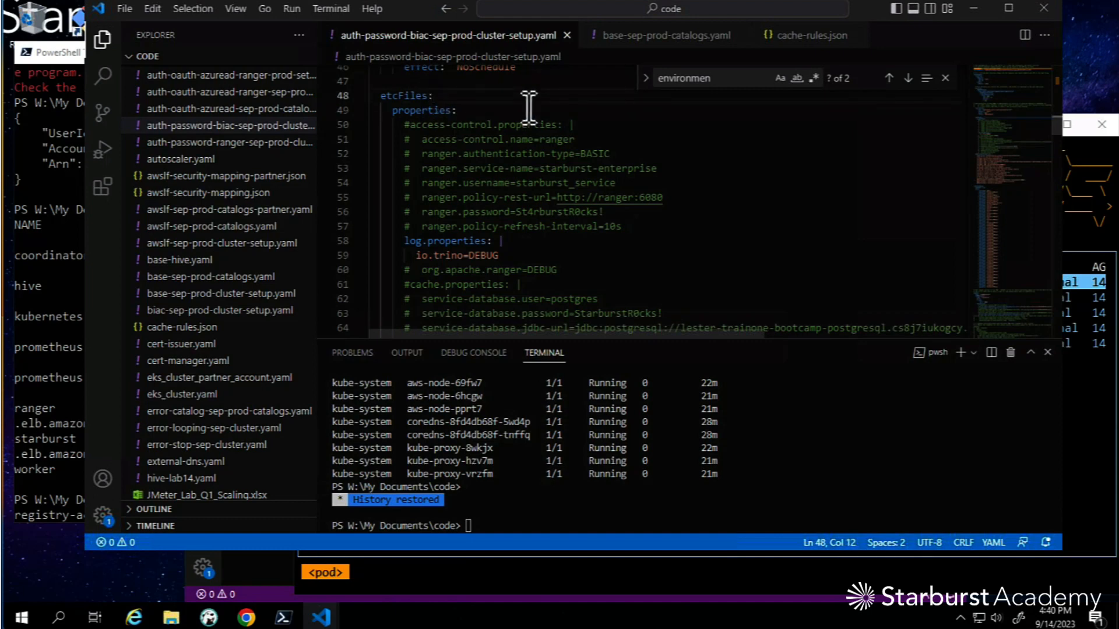
{"action": "key", "text": "Home"}
{"action": "key", "text": "Down"}
{"action": "key", "text": "Down"}
{"action": "key", "text": "Down"}
{"action": "key", "text": "Down"}
{"action": "key", "text": "Down"}
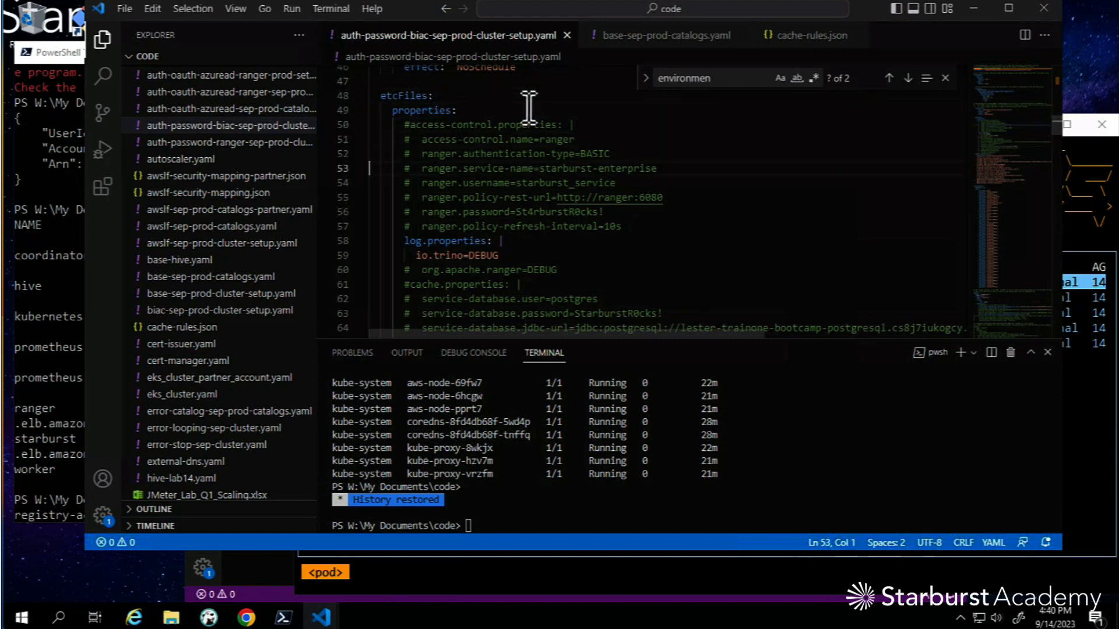
{"action": "key", "text": "Down"}
{"action": "key", "text": "Down"}
{"action": "key", "text": "Down"}
{"action": "key", "text": "Down"}
{"action": "key", "text": "Down"}
{"action": "key", "text": "Down"}
{"action": "key", "text": "Down"}
{"action": "key", "text": "Down"}
{"action": "key", "text": "Down"}
{"action": "key", "text": "Down"}
{"action": "key", "text": "Down"}
{"action": "key", "text": "Down"}
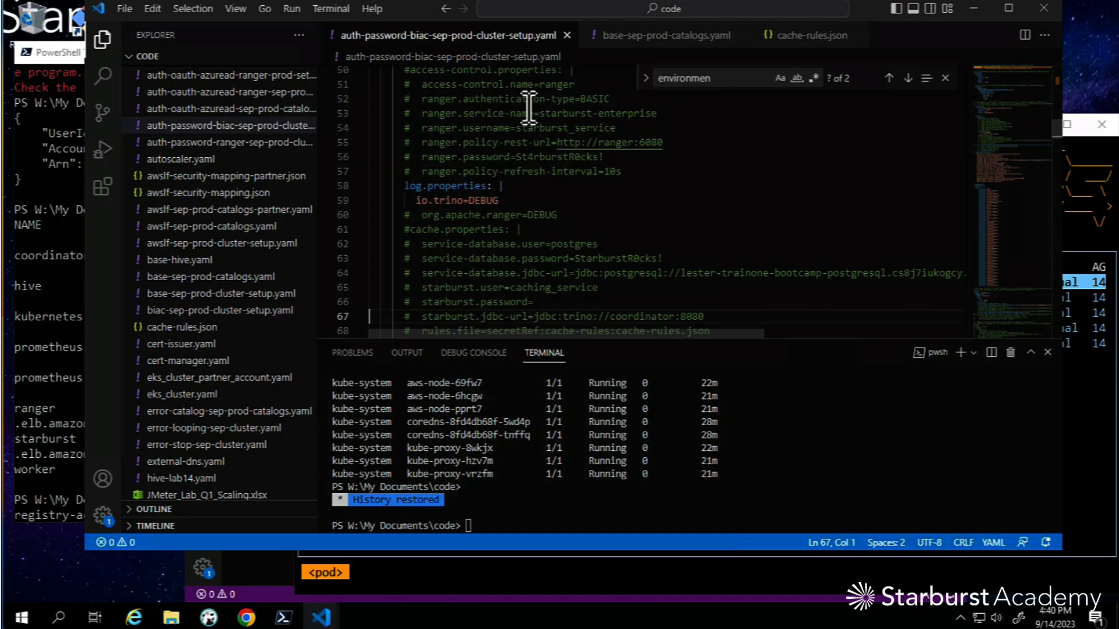
{"action": "key", "text": "Down"}
{"action": "key", "text": "Down"}
{"action": "key", "text": "Down"}
{"action": "key", "text": "Down"}
{"action": "key", "text": "Up"}
{"action": "key", "text": "Up"}
{"action": "key", "text": "Up"}
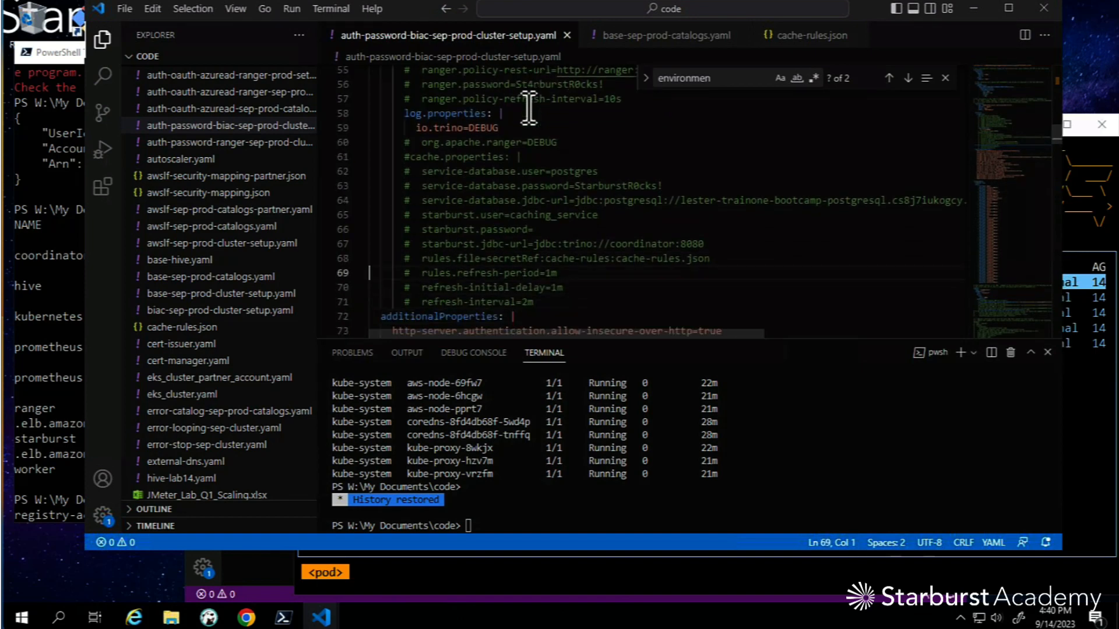
{"action": "key", "text": "Up"}
{"action": "key", "text": "Up"}
{"action": "key", "text": "Up"}
{"action": "key", "text": "Up"}
{"action": "key", "text": "Up"}
{"action": "key", "text": "Up"}
{"action": "key", "text": "shift+Down"}
{"action": "key", "text": "shift+Down"}
{"action": "key", "text": "shift+Down"}
{"action": "key", "text": "shift+Down"}
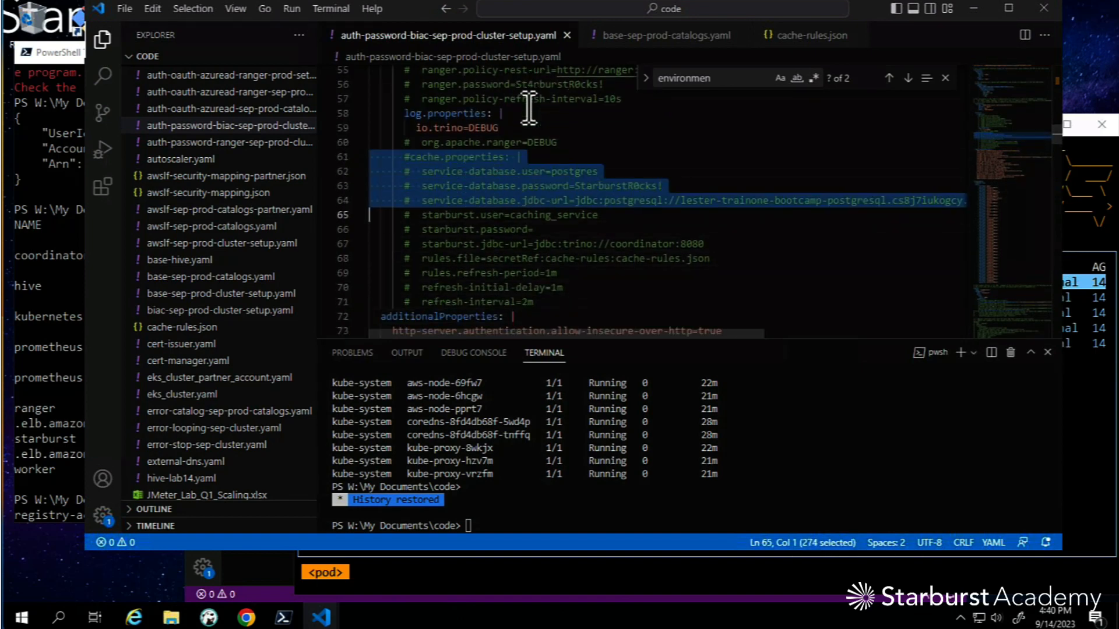
{"action": "key", "text": "shift+Down"}
{"action": "key", "text": "shift+Down"}
{"action": "key", "text": "shift+Down"}
{"action": "key", "text": "shift+Down"}
{"action": "key", "text": "shift+Down"}
{"action": "key", "text": "shift+Down"}
{"action": "key", "text": "shift+Down"}
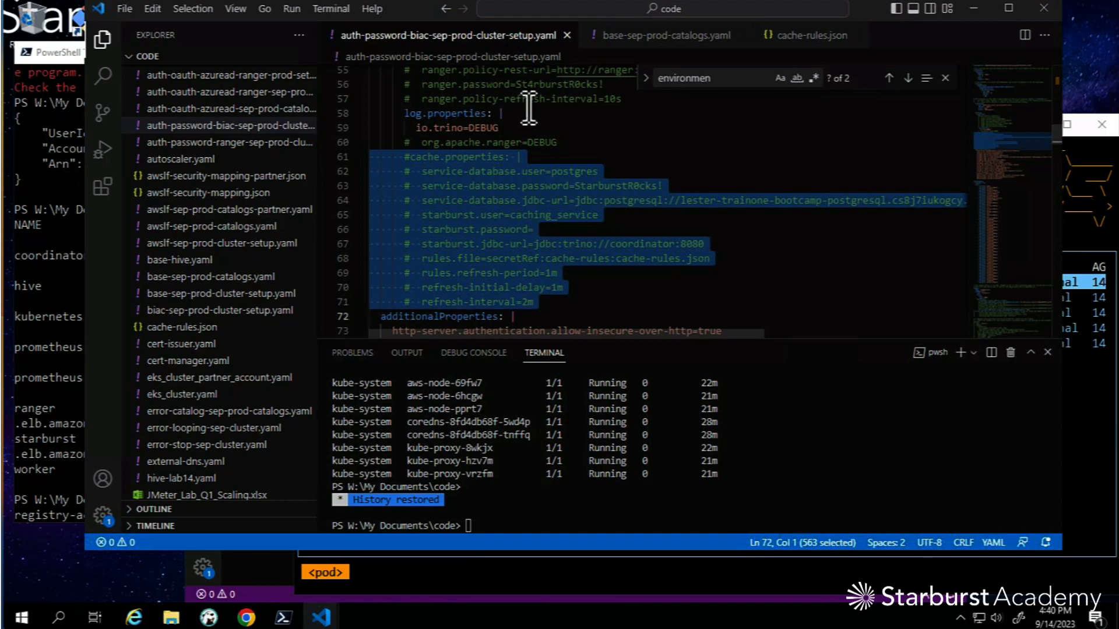
- Uncomment the selected cache.properties block with Edit > Toggle Line Comment
{"action": "right_click", "coordinate": [434, 232]}
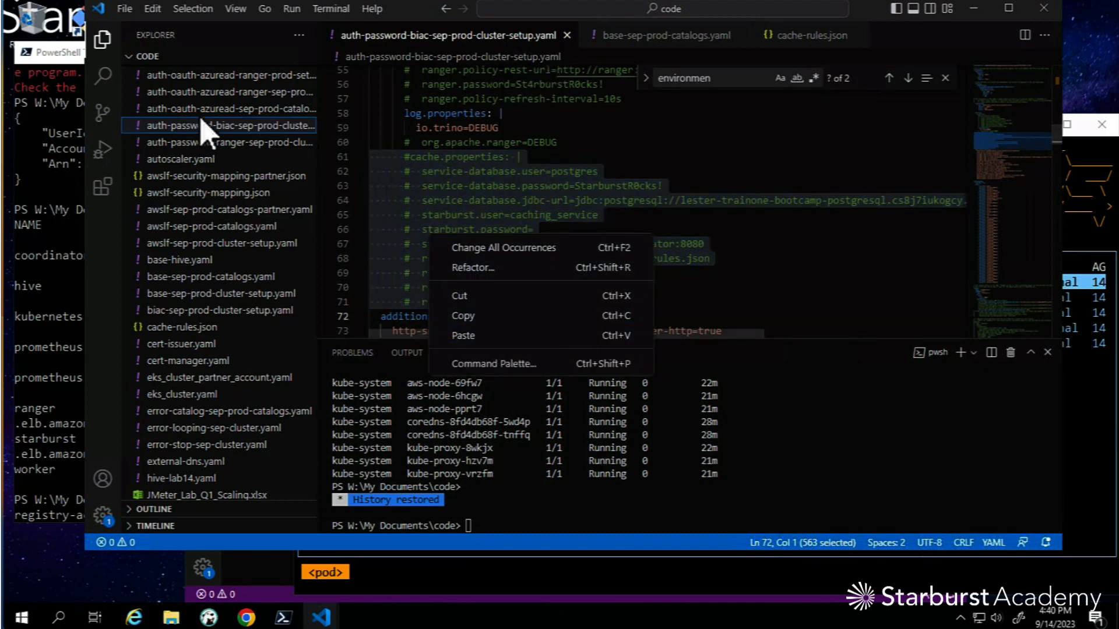
{"action": "key", "text": "Escape"}
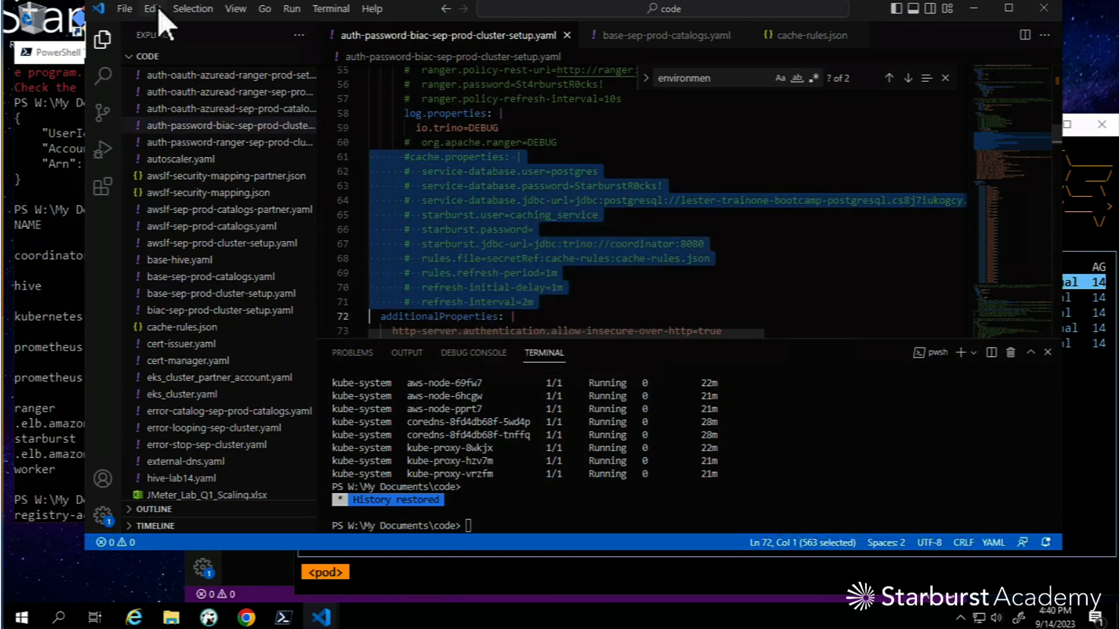
{"action": "left_click", "coordinate": [152, 9]}
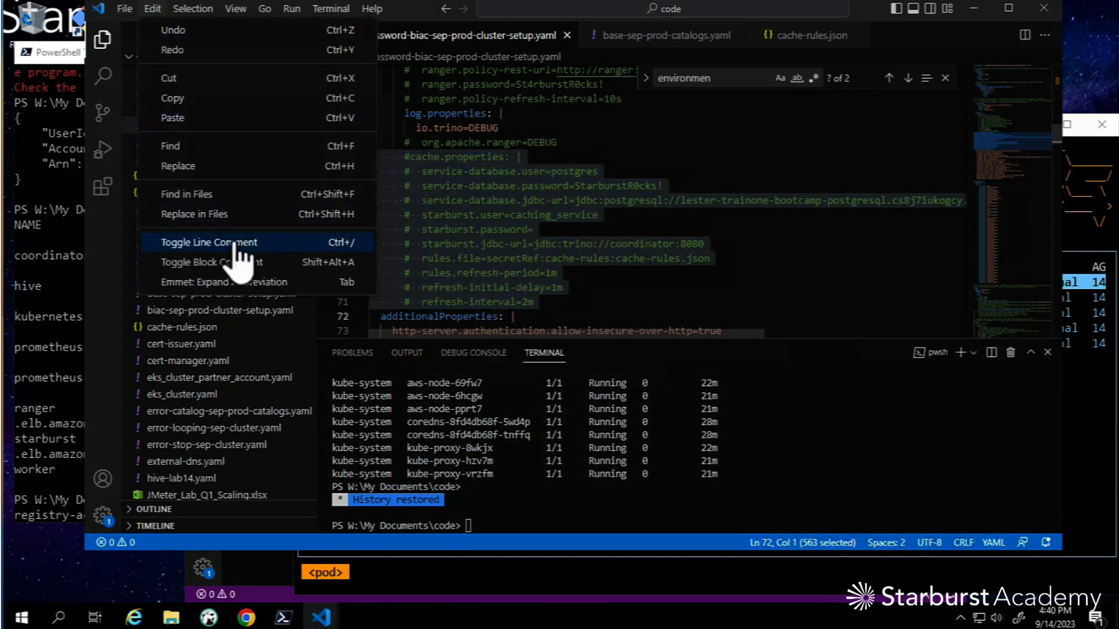
{"action": "left_click", "coordinate": [209, 243]}
{"action": "left_click", "coordinate": [586, 274]}
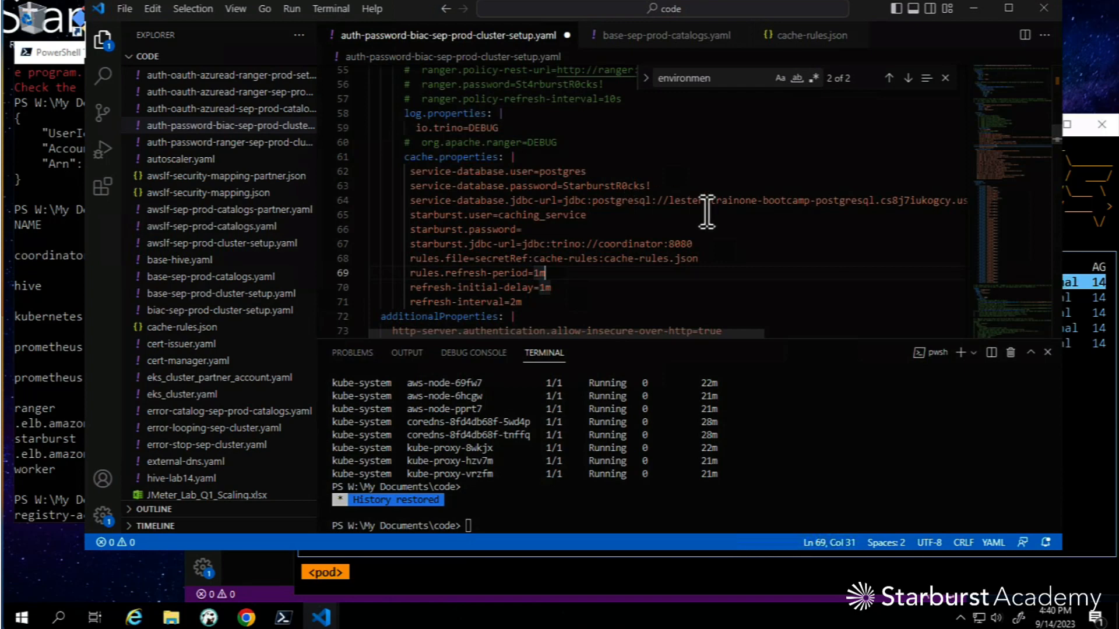
{"action": "scroll", "coordinate": [704, 205], "scroll_direction": "right", "scroll_amount": 5}
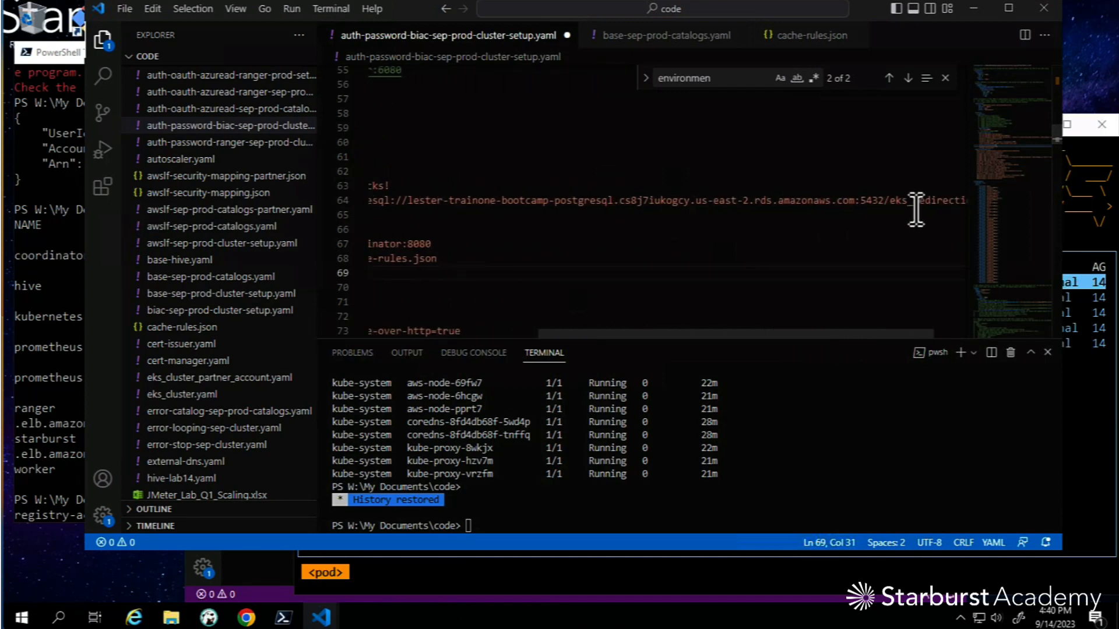
{"action": "scroll", "coordinate": [901, 206], "scroll_direction": "right", "scroll_amount": 3}
{"action": "scroll", "coordinate": [888, 197], "scroll_direction": "left", "scroll_amount": 8}
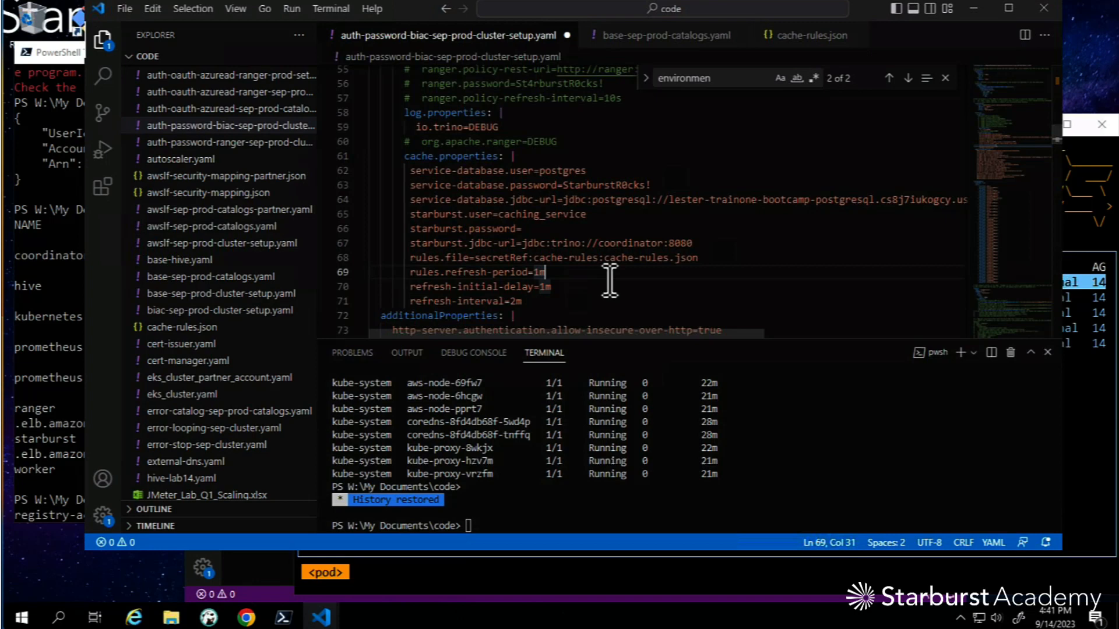
{"action": "scroll", "coordinate": [618, 280], "scroll_direction": "down", "scroll_amount": 1}
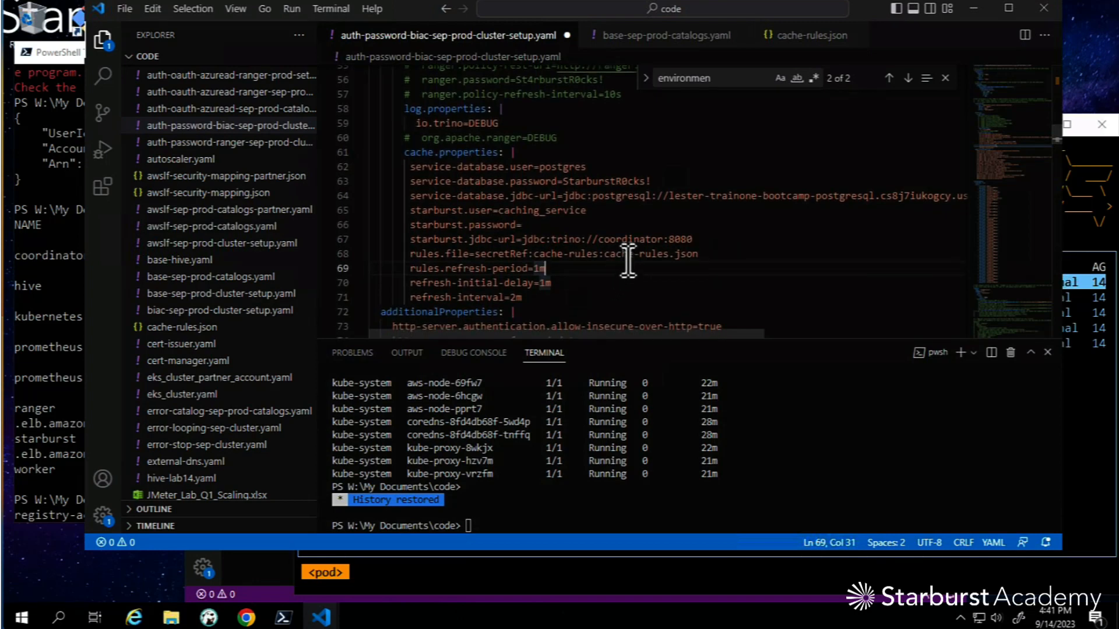
{"action": "left_click", "coordinate": [416, 253]}
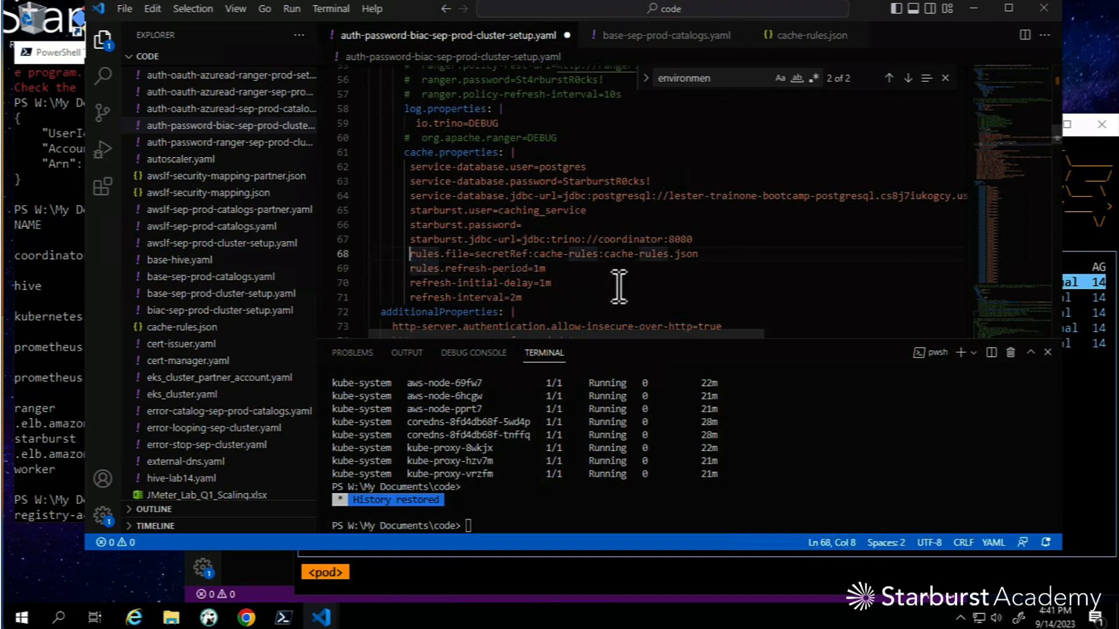
- Review the bootcamp orders caching rule in cache-rules.json to its end, then return to PowerShell
{"action": "left_click", "coordinate": [814, 35]}
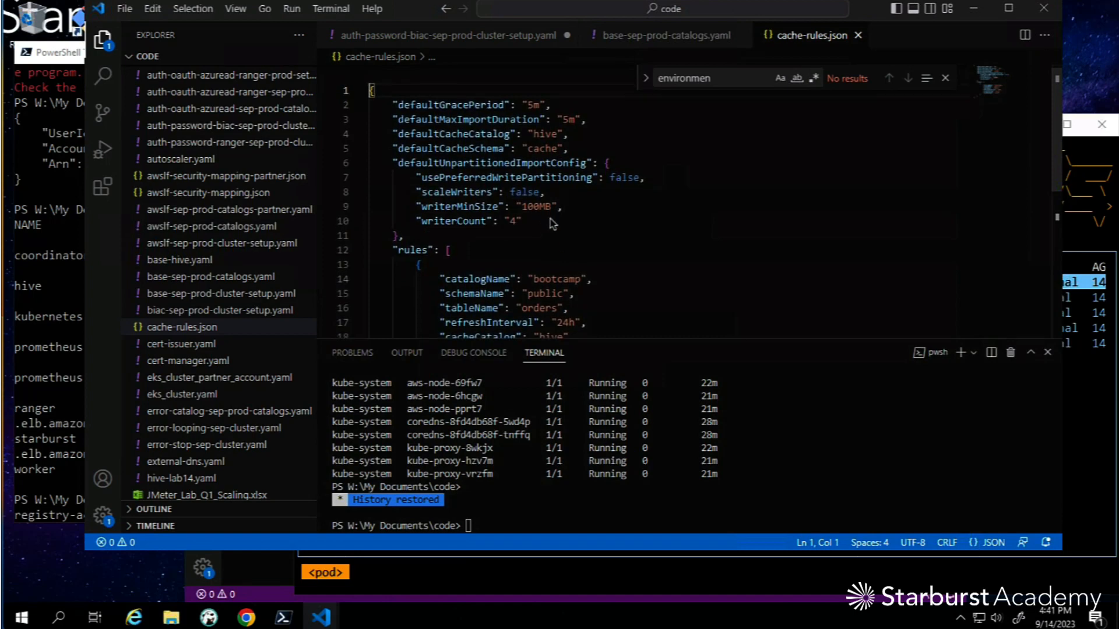
{"action": "left_click", "coordinate": [494, 260]}
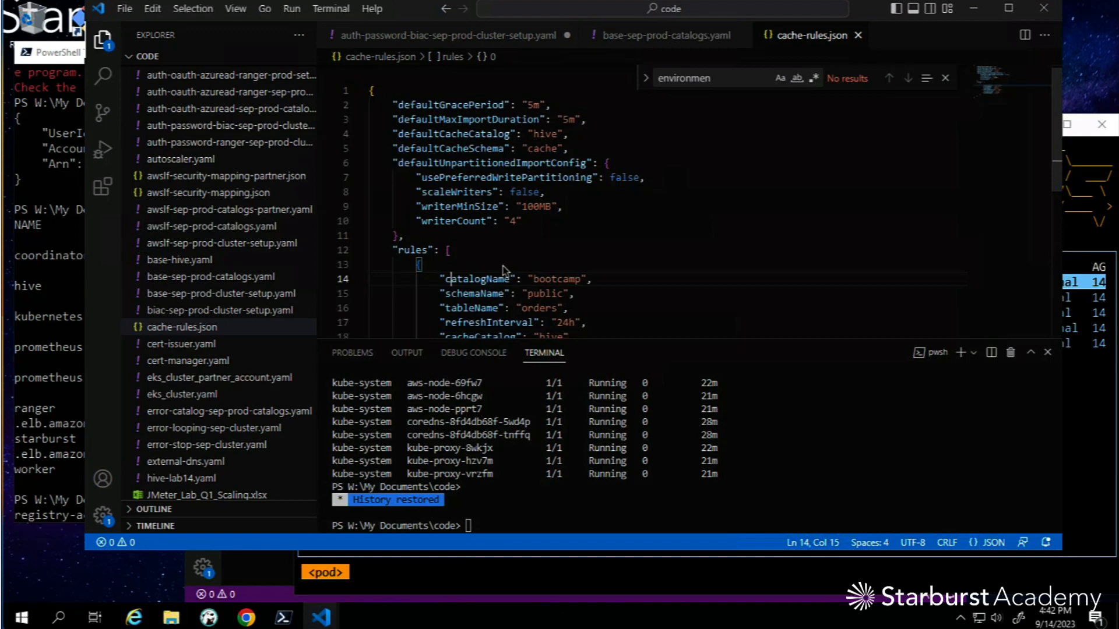
{"action": "key", "text": "Down"}
{"action": "key", "text": "Down"}
{"action": "key", "text": "ctrl+End"}
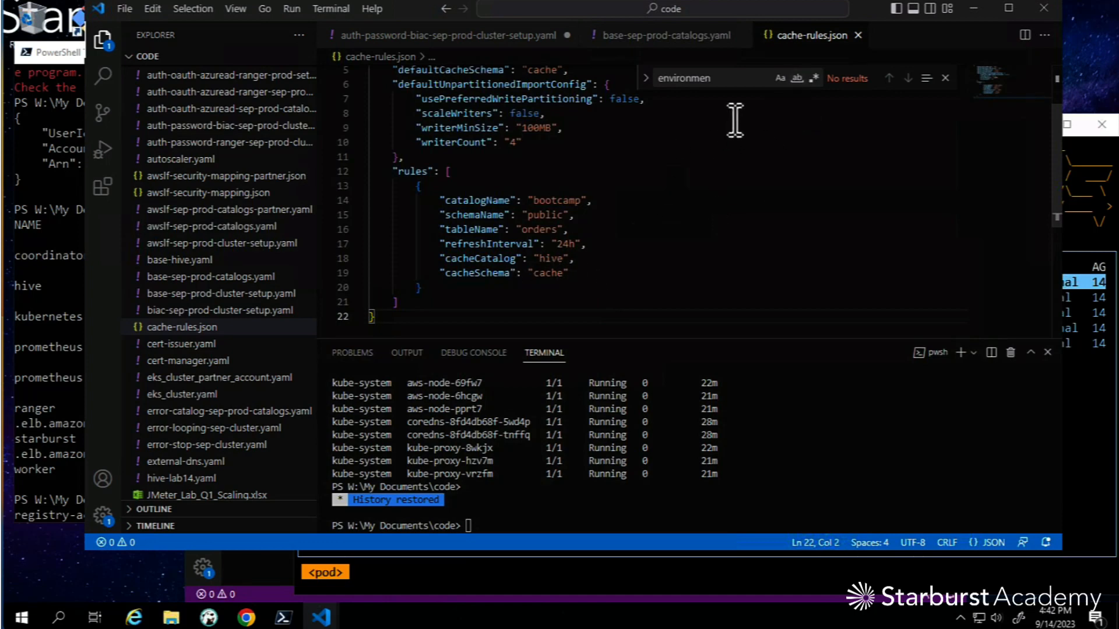
{"action": "left_click", "coordinate": [47, 297]}
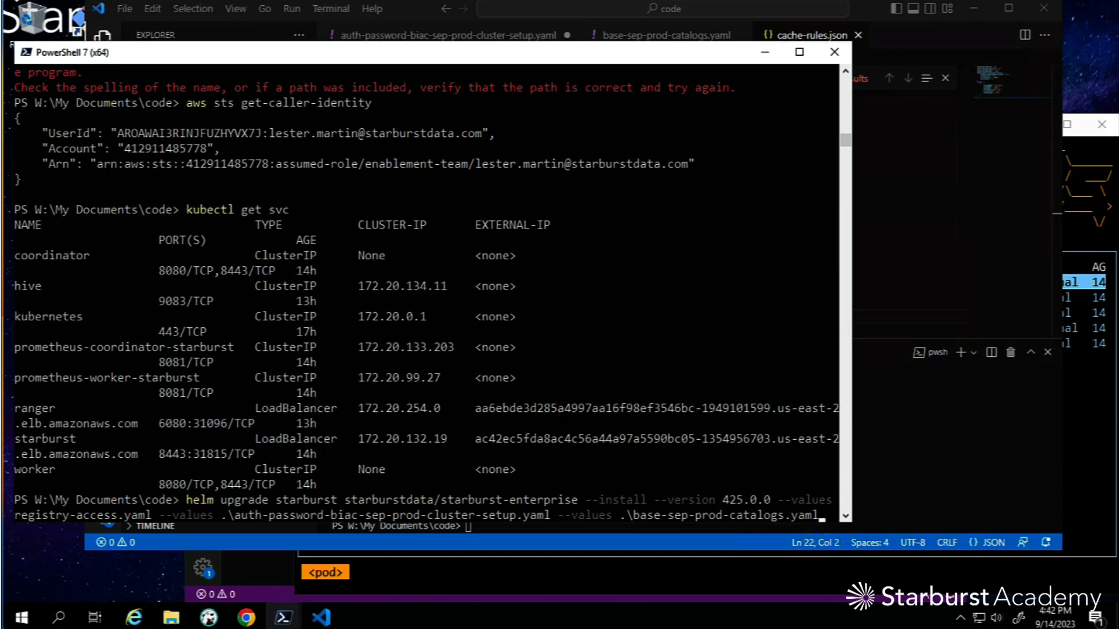
- Run kubectl create secret generic cache-rules --from-file cache-rules.json after clearing the prompt
{"action": "left_click", "coordinate": [226, 393]}
{"action": "key", "text": "Up"}
{"action": "key", "text": "Up"}
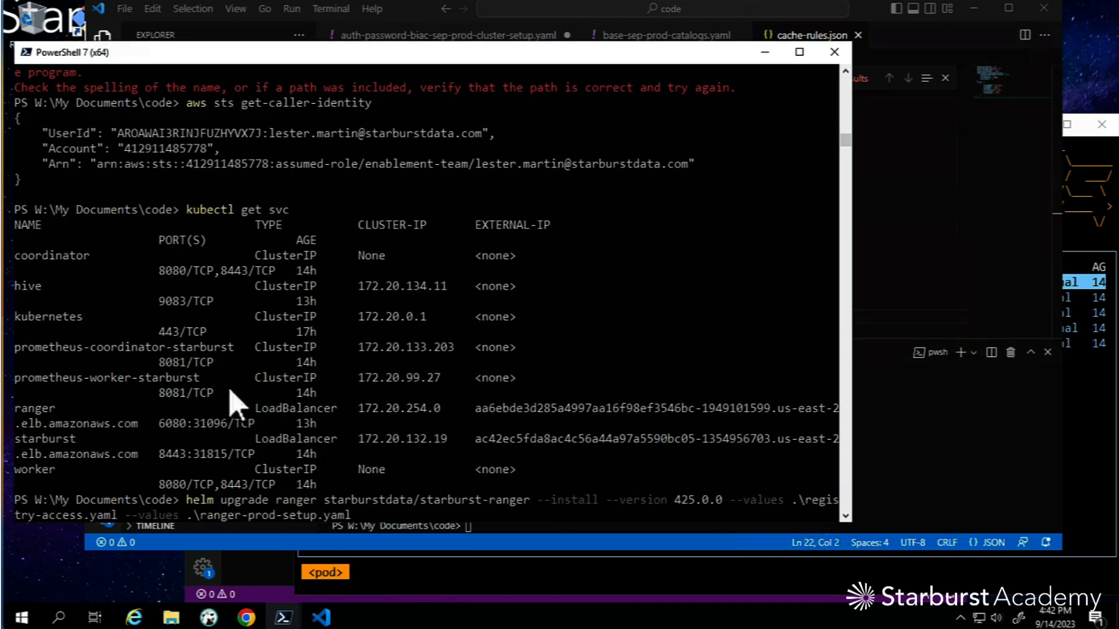
{"action": "key", "text": "Up"}
{"action": "key", "text": "Up"}
{"action": "key", "text": "Up"}
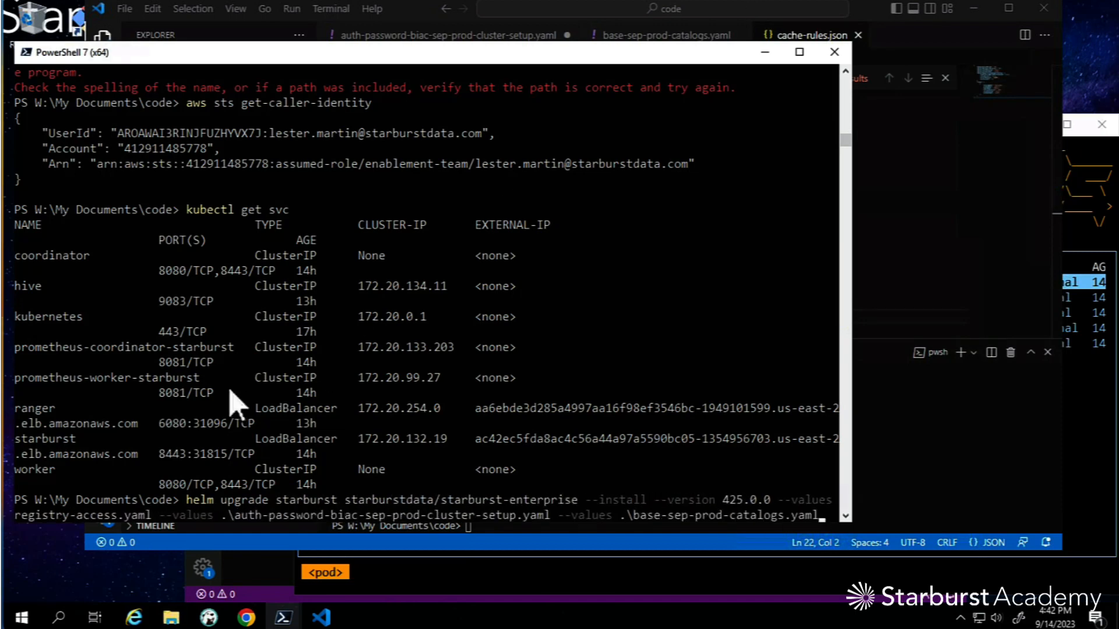
{"action": "key", "text": "Up"}
{"action": "key", "text": "BackSpace"}
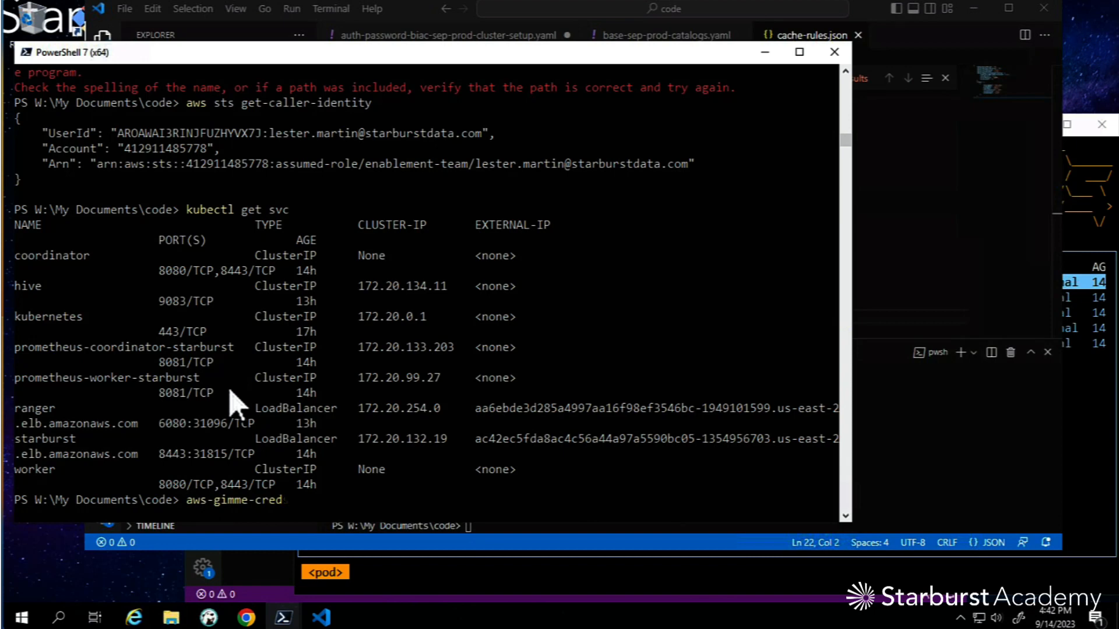
{"action": "key", "text": "BackSpace"}
{"action": "key", "text": "BackSpace"}
{"action": "key", "text": "BackSpace"}
{"action": "key", "text": "BackSpace"}
{"action": "key", "text": "BackSpace"}
{"action": "key", "text": "BackSpace"}
{"action": "key", "text": "BackSpace"}
{"action": "key", "text": "BackSpace"}
{"action": "key", "text": "BackSpace"}
{"action": "key", "text": "Return"}
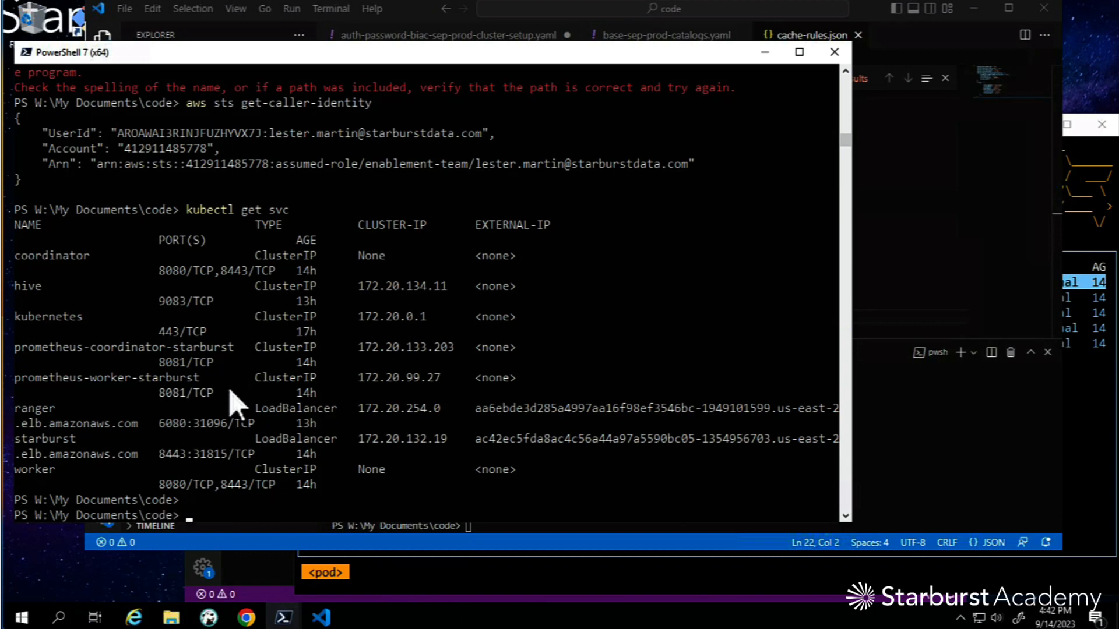
{"action": "key", "text": "Return"}
{"action": "key", "text": "Return"}
{"action": "key", "text": "Return"}
{"action": "key", "text": "Return"}
{"action": "key", "text": "Return"}
{"action": "key", "text": "Return"}
{"action": "type", "text": "k"}
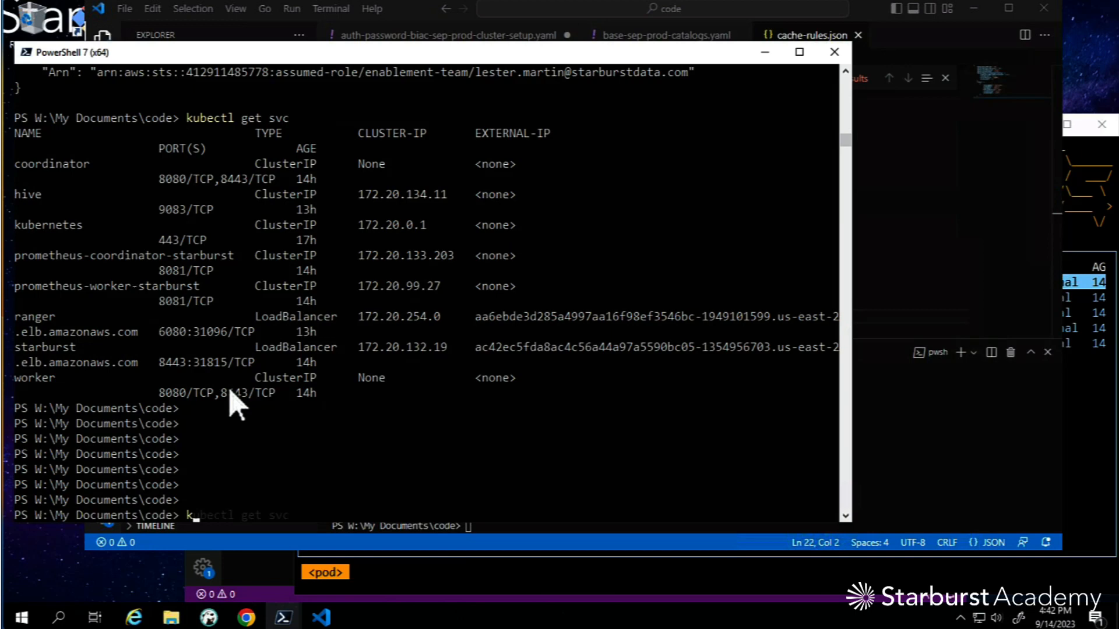
{"action": "type", "text": "ubectl cr"}
{"action": "type", "text": "eate sec"}
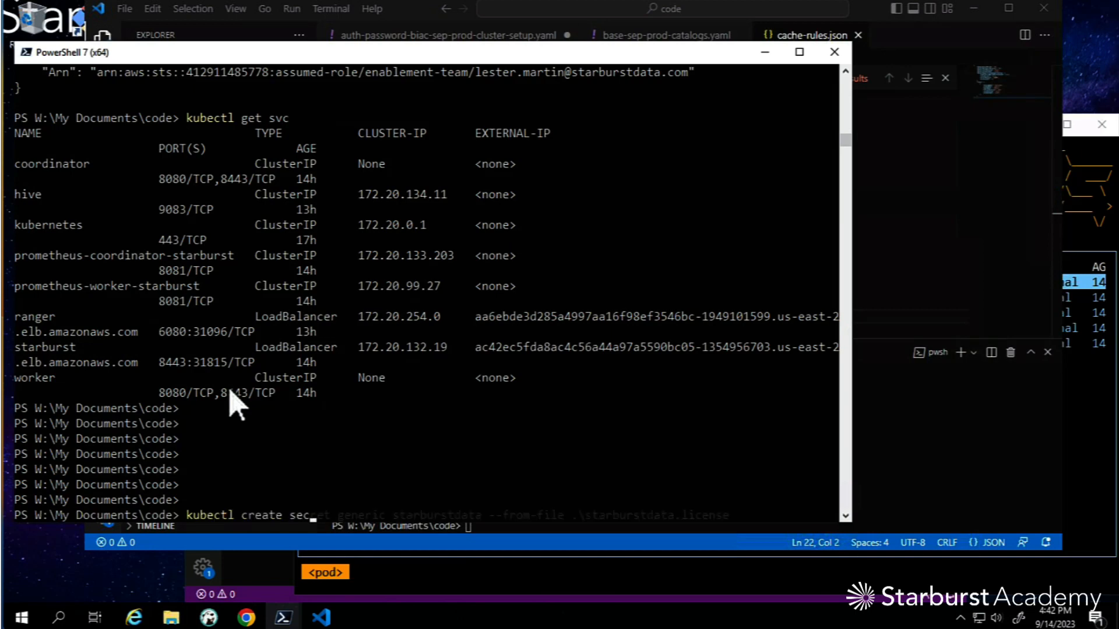
{"action": "type", "text": "ret "}
{"action": "type", "text": "gen"}
{"action": "type", "text": "eric"}
{"action": "type", "text": " ca"}
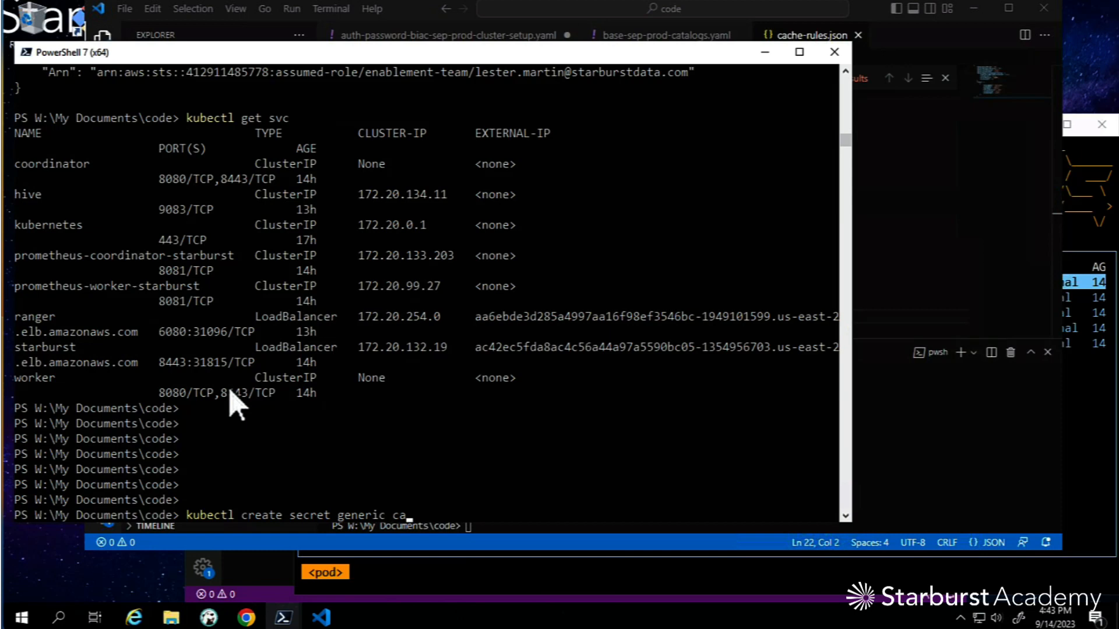
{"action": "type", "text": "che-rul"}
{"action": "type", "text": "es "}
{"action": "type", "text": "--fr"}
{"action": "type", "text": "om-file c"}
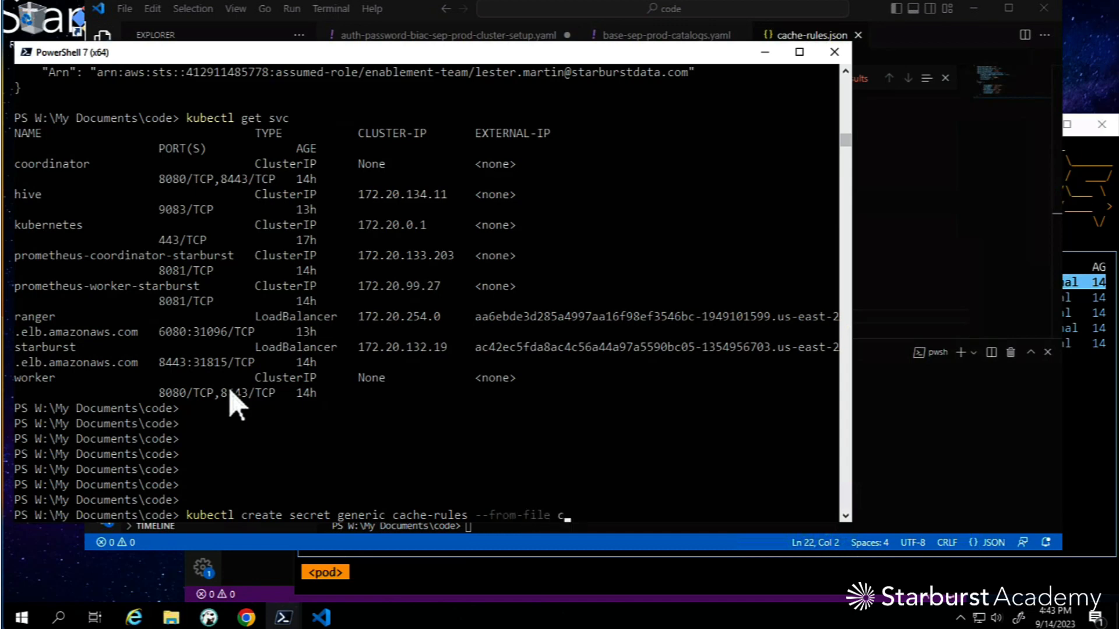
{"action": "type", "text": "ache-"}
{"action": "type", "text": "rules.jso"}
{"action": "type", "text": "n"}
{"action": "key", "text": "Return"}
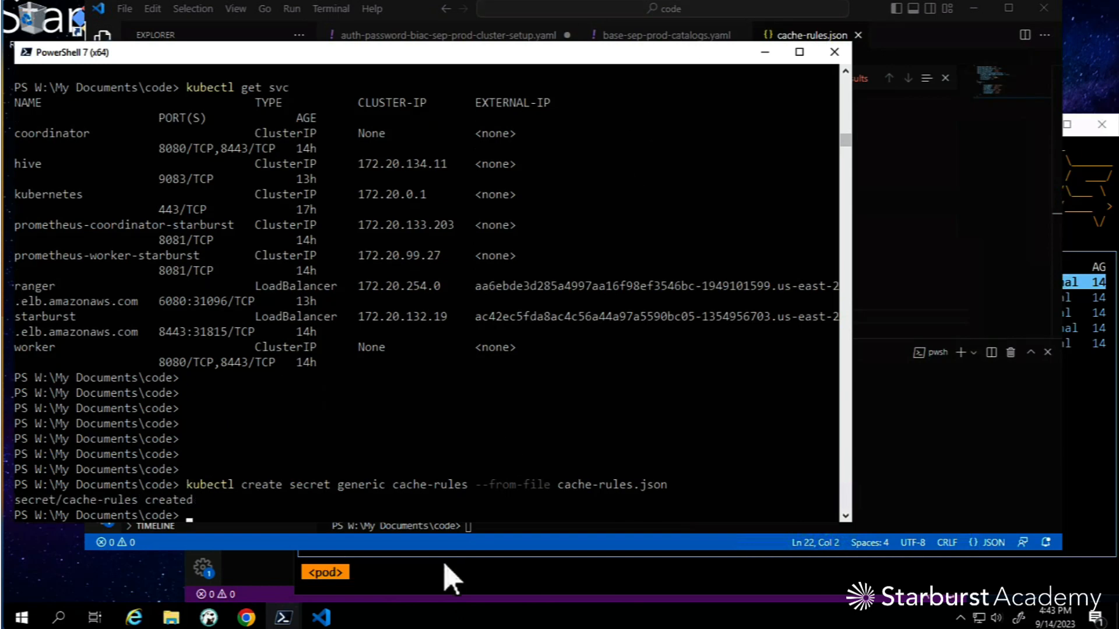
- Save the cluster setup YAML with its uncommented cache properties via File > Save
{"action": "left_click", "coordinate": [974, 166]}
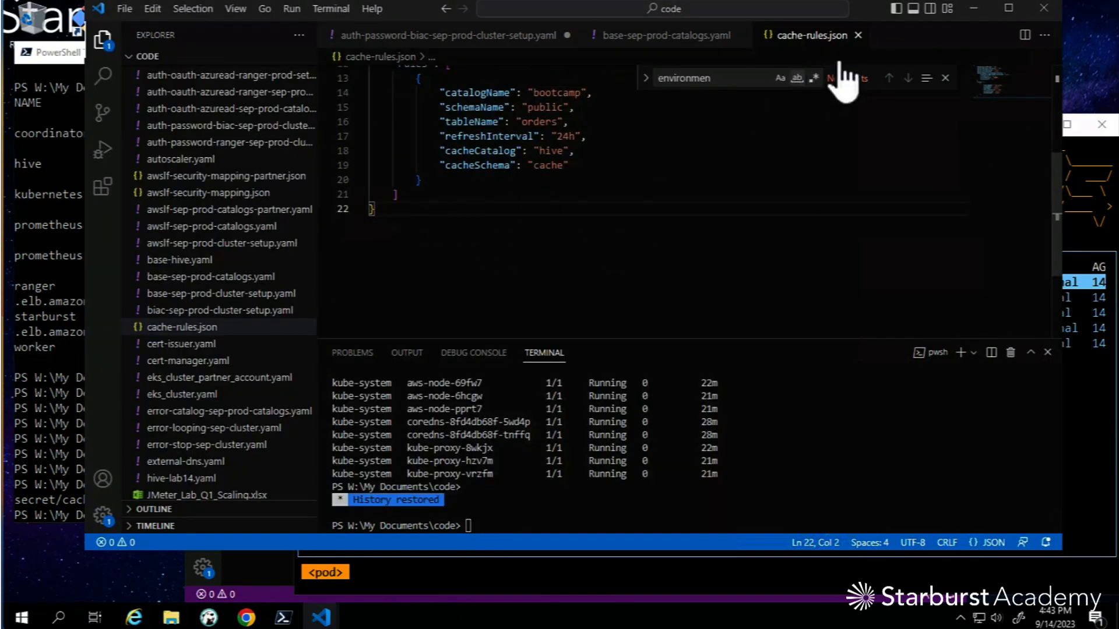
{"action": "left_click", "coordinate": [408, 46]}
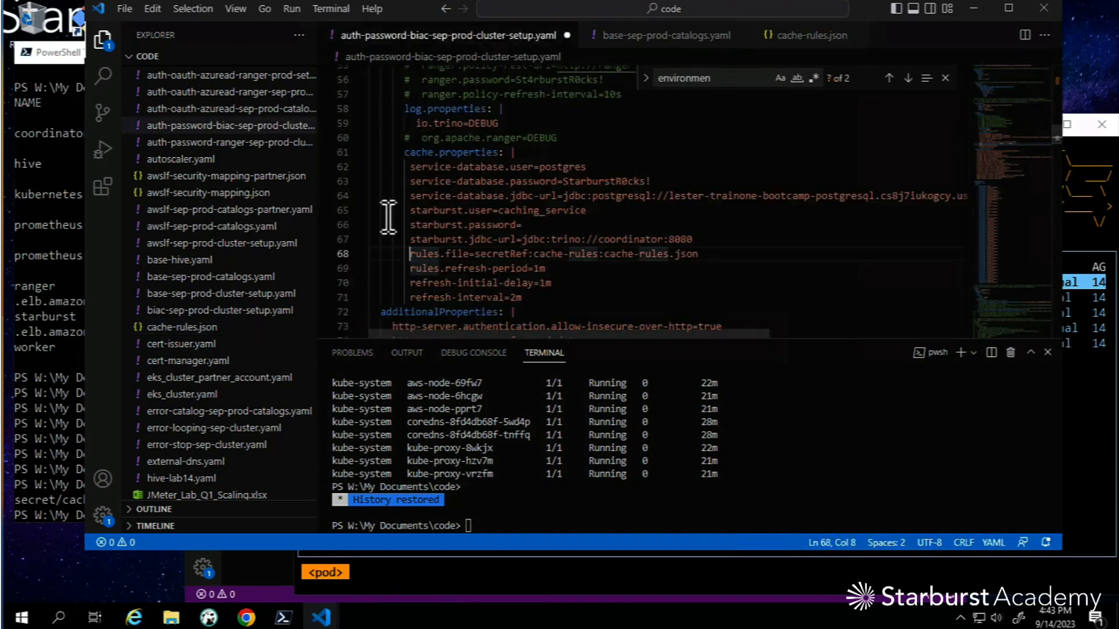
{"action": "left_click", "coordinate": [125, 9]}
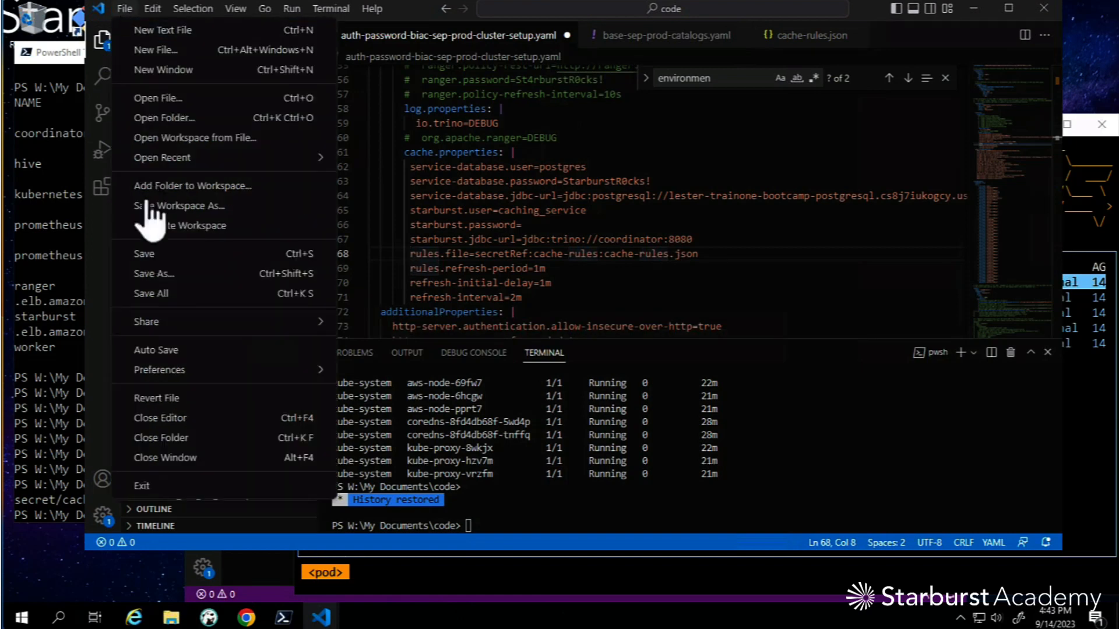
{"action": "left_click", "coordinate": [144, 254]}
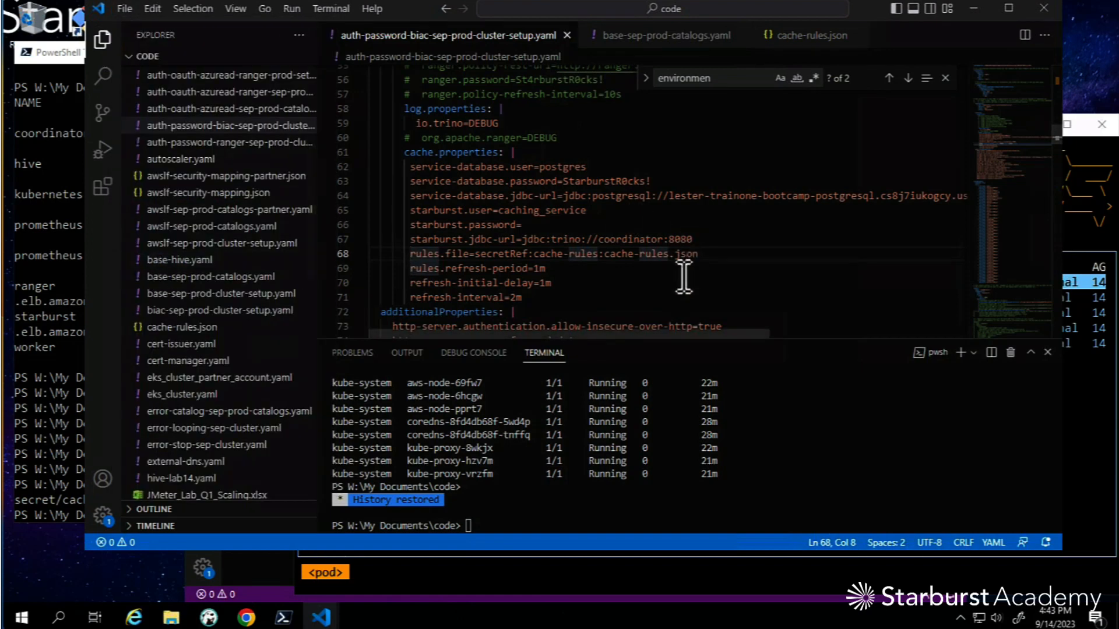
{"action": "left_click", "coordinate": [588, 268]}
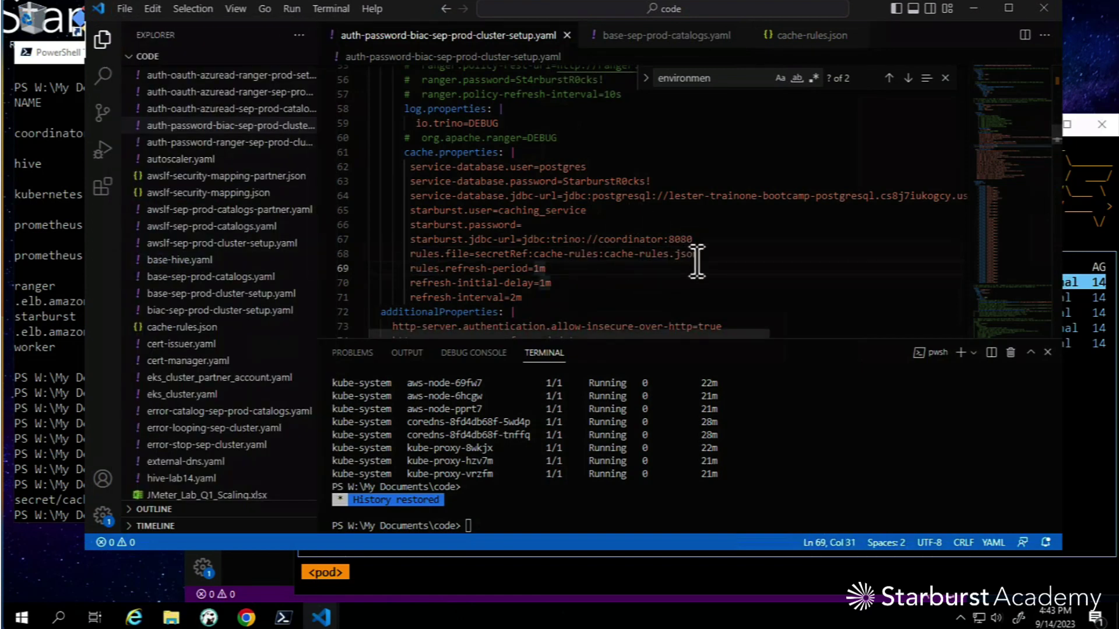
- Uncomment the bootcamp catalog's redirection and cache-service.uri lines in base-sep-prod-catalogs.yaml
{"action": "left_click", "coordinate": [664, 36]}
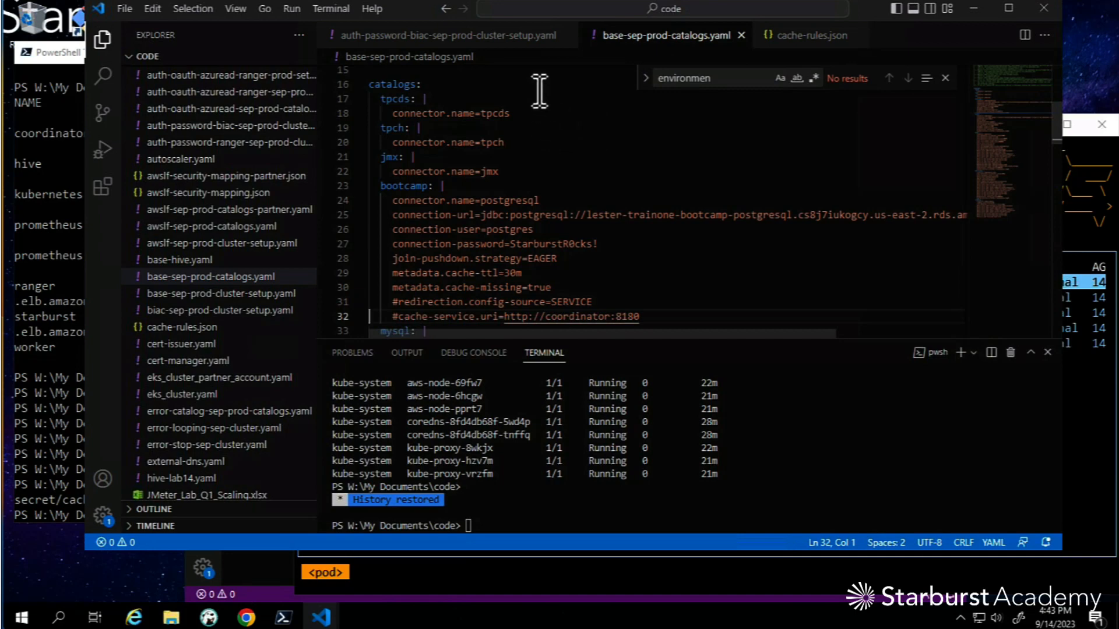
{"action": "left_click", "coordinate": [514, 88]}
{"action": "key", "text": "Down"}
{"action": "key", "text": "Down"}
{"action": "key", "text": "Down"}
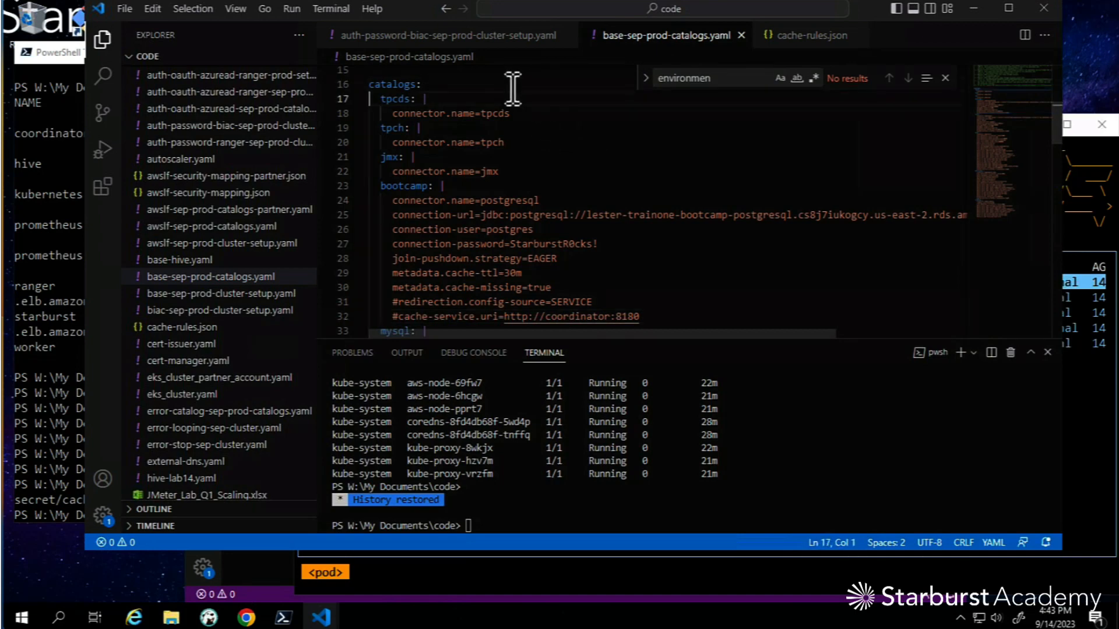
{"action": "key", "text": "Down"}
{"action": "key", "text": "Down"}
{"action": "key", "text": "Down"}
{"action": "key", "text": "Up"}
{"action": "key", "text": "Right"}
{"action": "key", "text": "Right"}
{"action": "key", "text": "Right"}
{"action": "key", "text": "BackSpace"}
{"action": "key", "text": "Down"}
{"action": "key", "text": "Delete"}
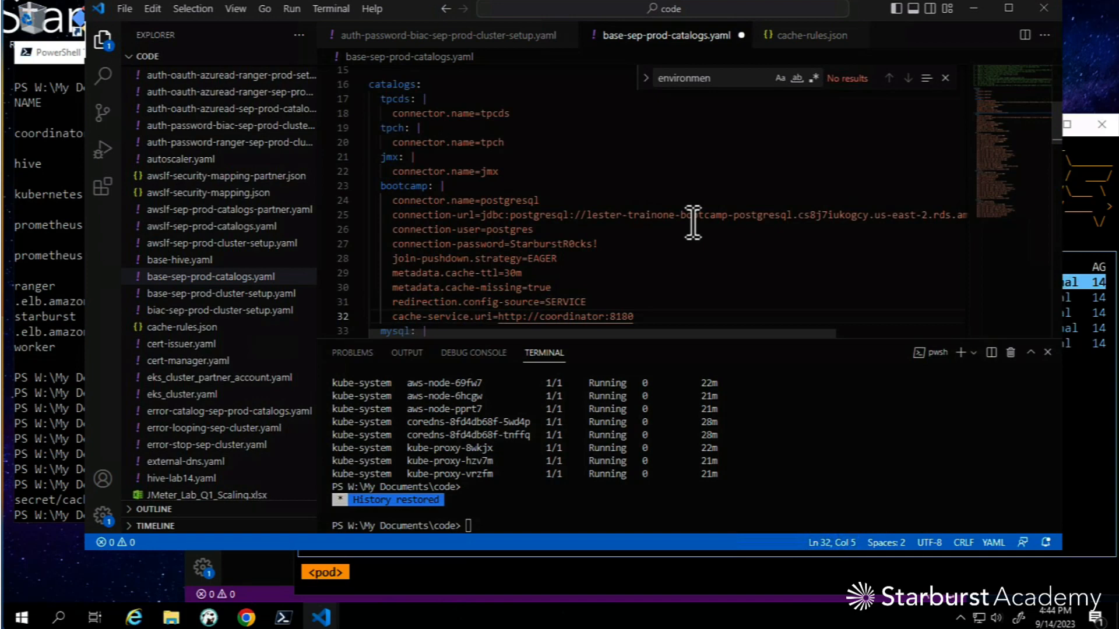
{"action": "scroll", "coordinate": [694, 224], "scroll_direction": "right", "scroll_amount": 5}
{"action": "scroll", "coordinate": [693, 222], "scroll_direction": "left", "scroll_amount": 5}
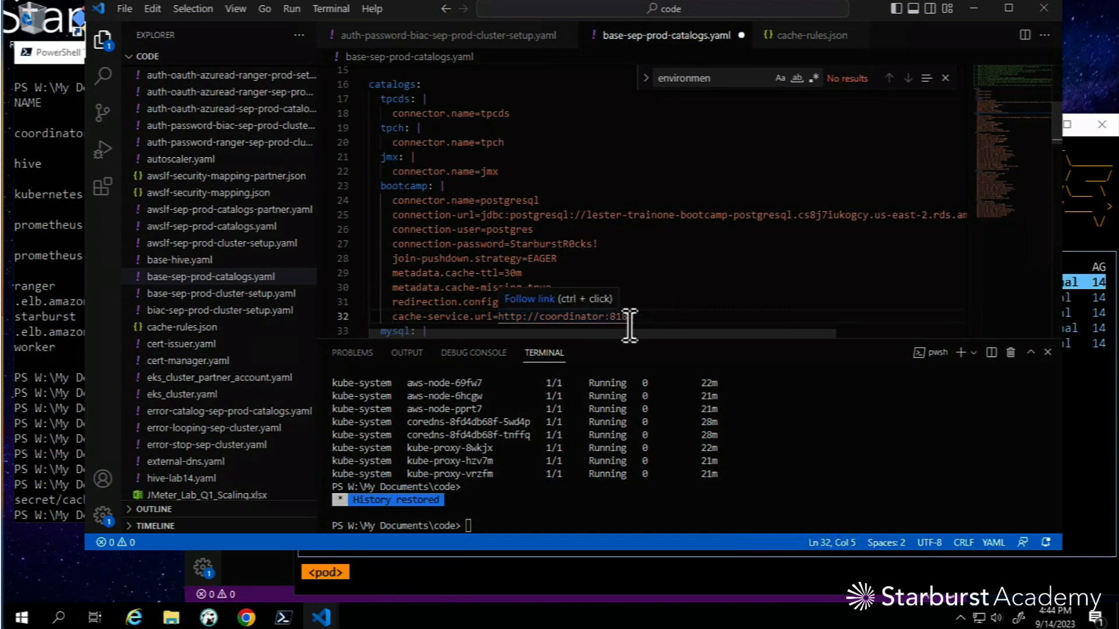
{"action": "scroll", "coordinate": [649, 251], "scroll_direction": "down", "scroll_amount": 1}
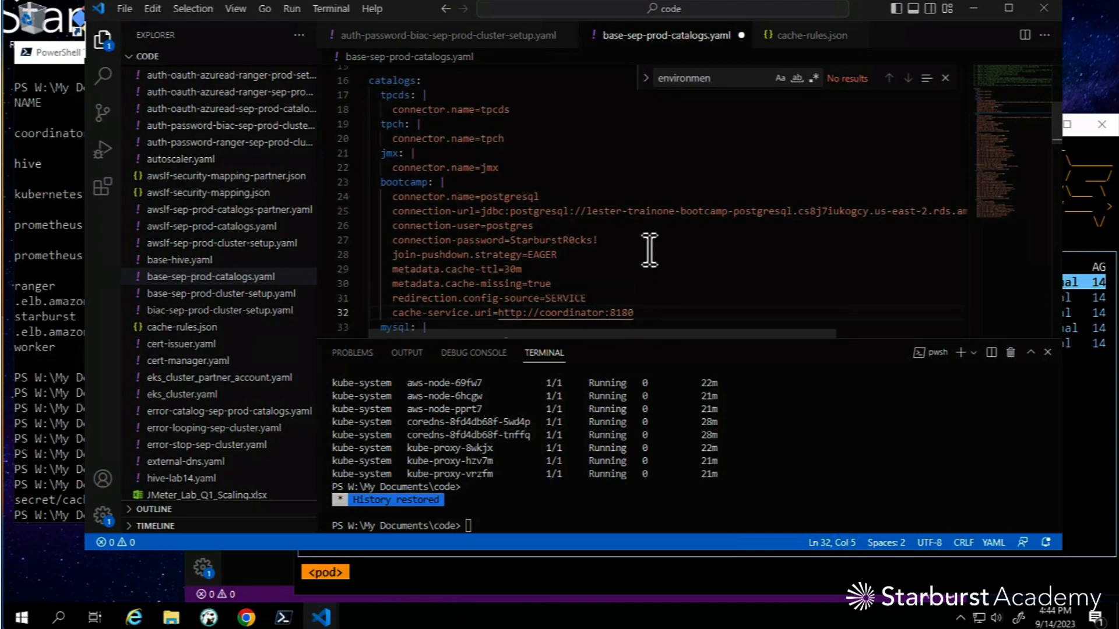
- Uncomment the mysql catalog's redirection and cache-service.uri lines
{"action": "key", "text": "Left"}
{"action": "key", "text": "Left"}
{"action": "key", "text": "Down"}
{"action": "key", "text": "Down"}
{"action": "key", "text": "Down"}
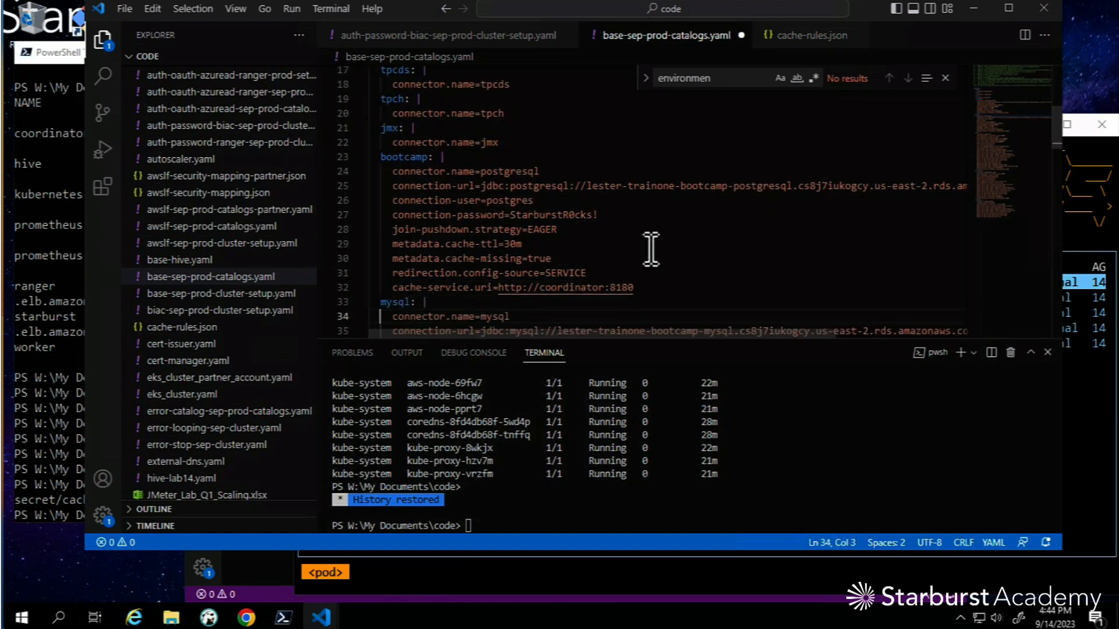
{"action": "key", "text": "Down"}
{"action": "key", "text": "Down"}
{"action": "key", "text": "Down"}
{"action": "key", "text": "Down"}
{"action": "key", "text": "Down"}
{"action": "key", "text": "Down"}
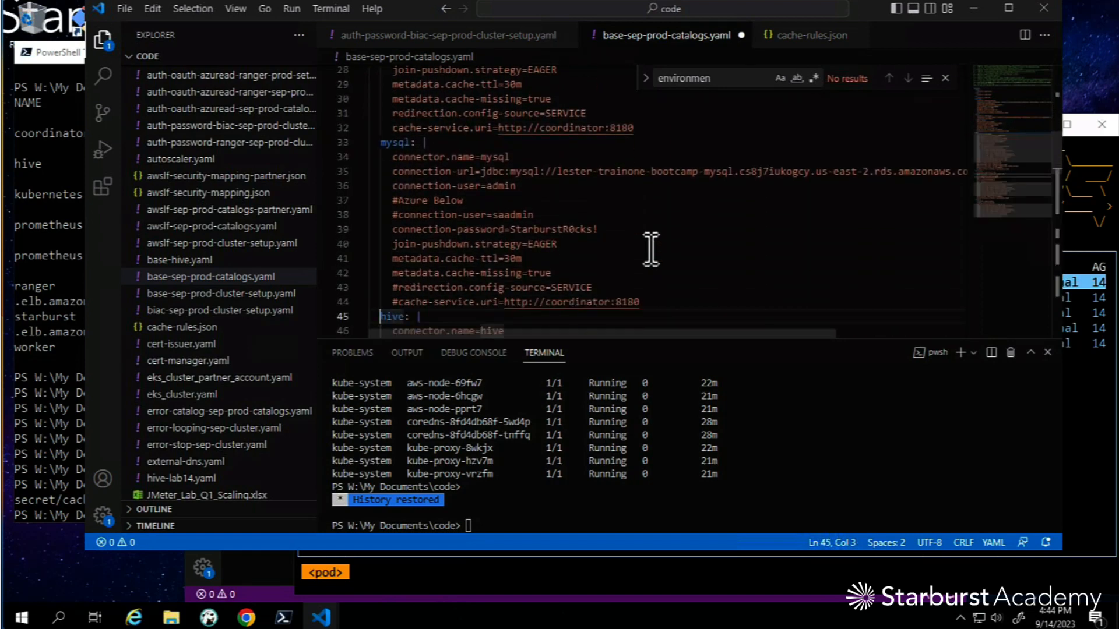
{"action": "key", "text": "Up"}
{"action": "key", "text": "Right"}
{"action": "key", "text": "Right"}
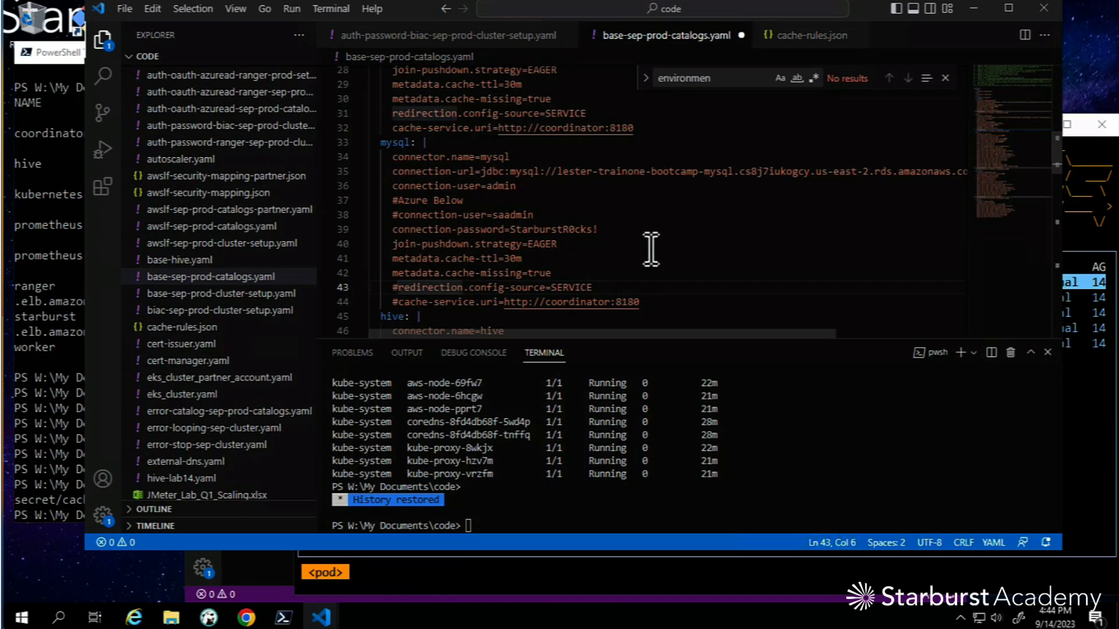
{"action": "key", "text": "BackSpace"}
{"action": "key", "text": "Down"}
{"action": "key", "text": "BackSpace"}
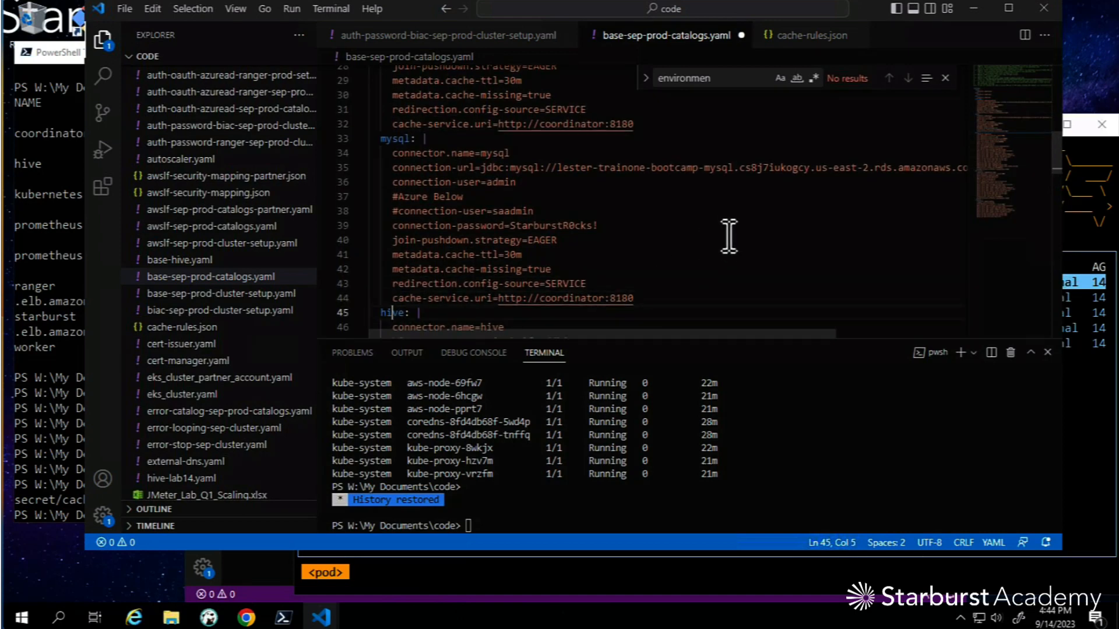
- Uncomment the hive catalog's redirection source and cache-service.uri lines
{"action": "key", "text": "Down"}
{"action": "key", "text": "Down"}
{"action": "key", "text": "Down"}
{"action": "key", "text": "Down"}
{"action": "key", "text": "Down"}
{"action": "key", "text": "Down"}
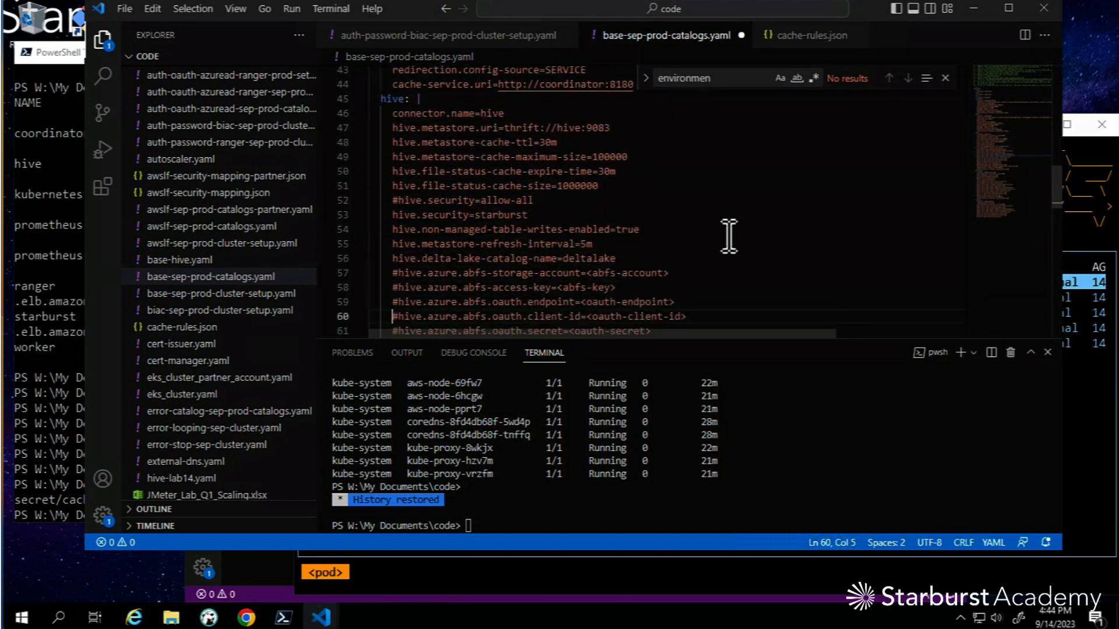
{"action": "key", "text": "Down"}
{"action": "key", "text": "Down"}
{"action": "key", "text": "Down"}
{"action": "key", "text": "Down"}
{"action": "key", "text": "Down"}
{"action": "key", "text": "Down"}
{"action": "key", "text": "Down"}
{"action": "key", "text": "Down"}
{"action": "key", "text": "Down"}
{"action": "key", "text": "Down"}
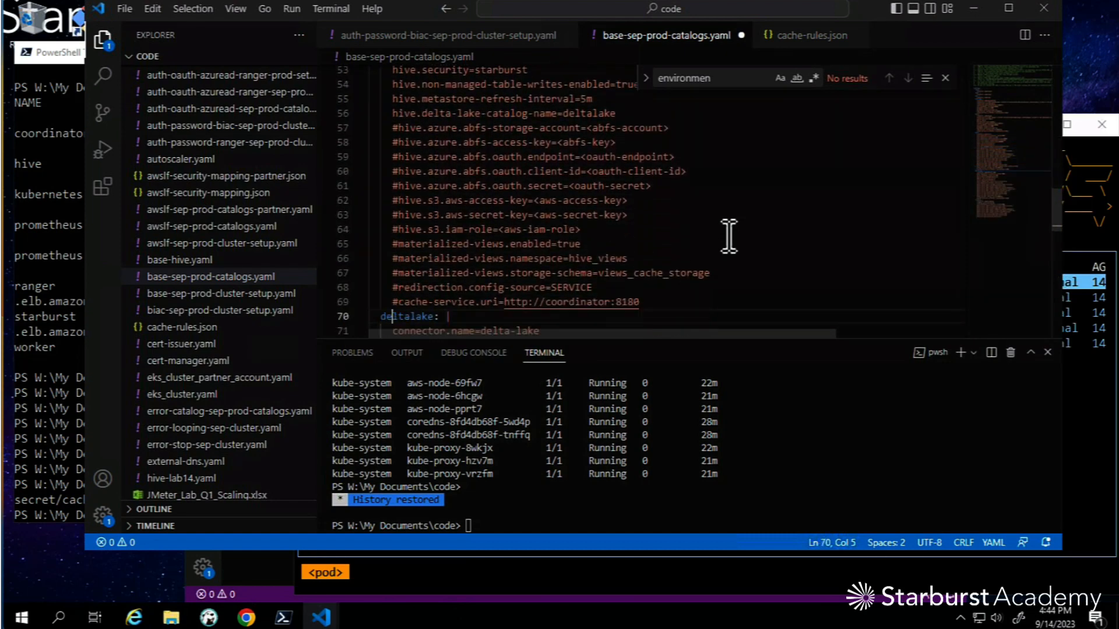
{"action": "key", "text": "Down"}
{"action": "key", "text": "Down"}
{"action": "key", "text": "Up"}
{"action": "key", "text": "Up"}
{"action": "key", "text": "Up"}
{"action": "key", "text": "Right"}
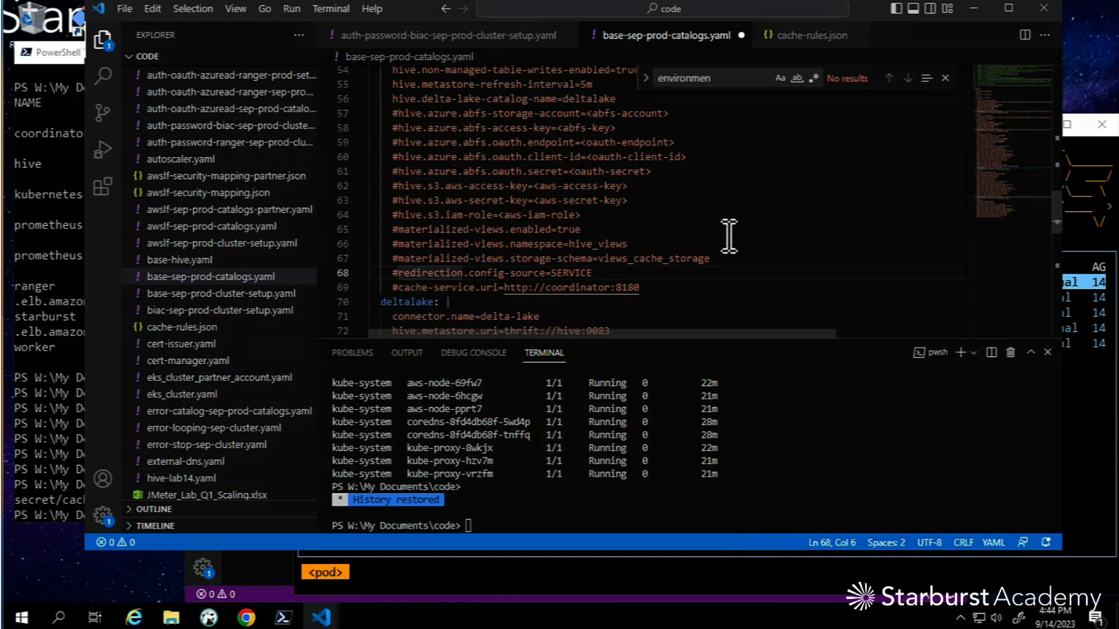
{"action": "key", "text": "BackSpace"}
{"action": "key", "text": "Down"}
{"action": "key", "text": "Right"}
{"action": "key", "text": "BackSpace"}
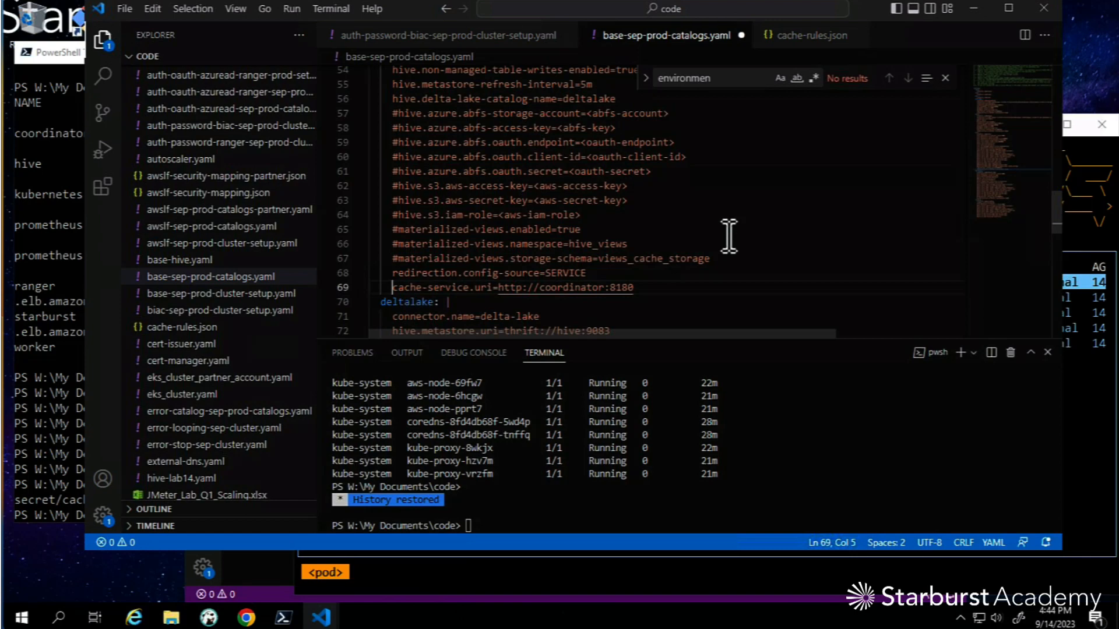
- Select the three commented materialized-views lines (65–67) in the hive catalog
{"action": "key", "text": "Left"}
{"action": "key", "text": "Left"}
{"action": "key", "text": "Left"}
{"action": "key", "text": "Up"}
{"action": "key", "text": "Up"}
{"action": "key", "text": "Up"}
{"action": "key", "text": "Down"}
{"action": "key", "text": "Down"}
{"action": "key", "text": "shift+Down"}
{"action": "key", "text": "shift+Down"}
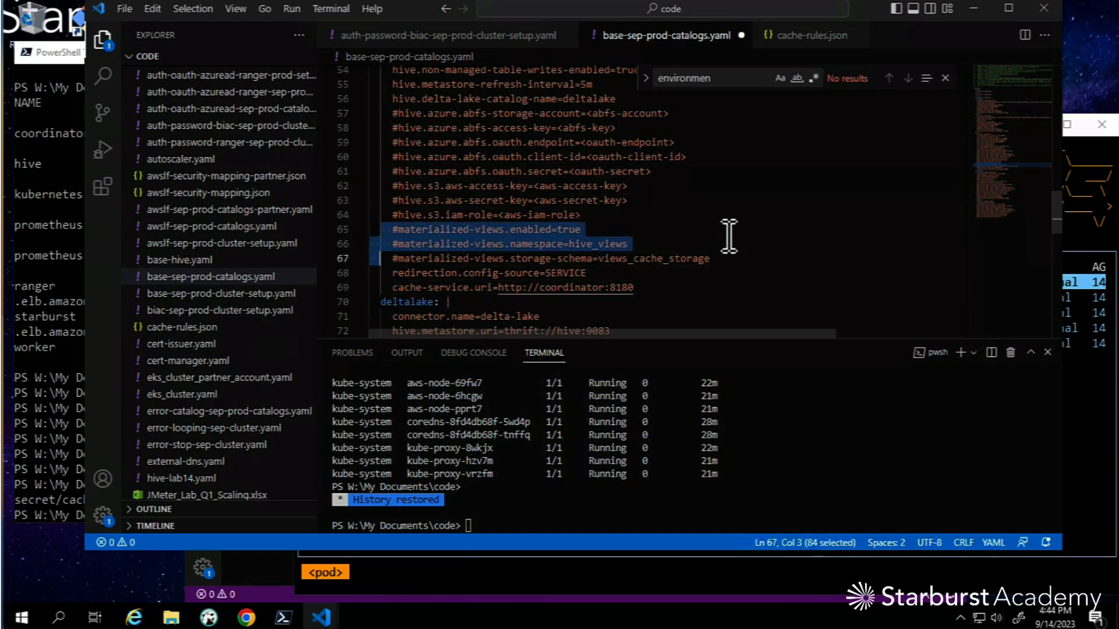
{"action": "key", "text": "shift+Down"}
{"action": "key", "text": "Up"}
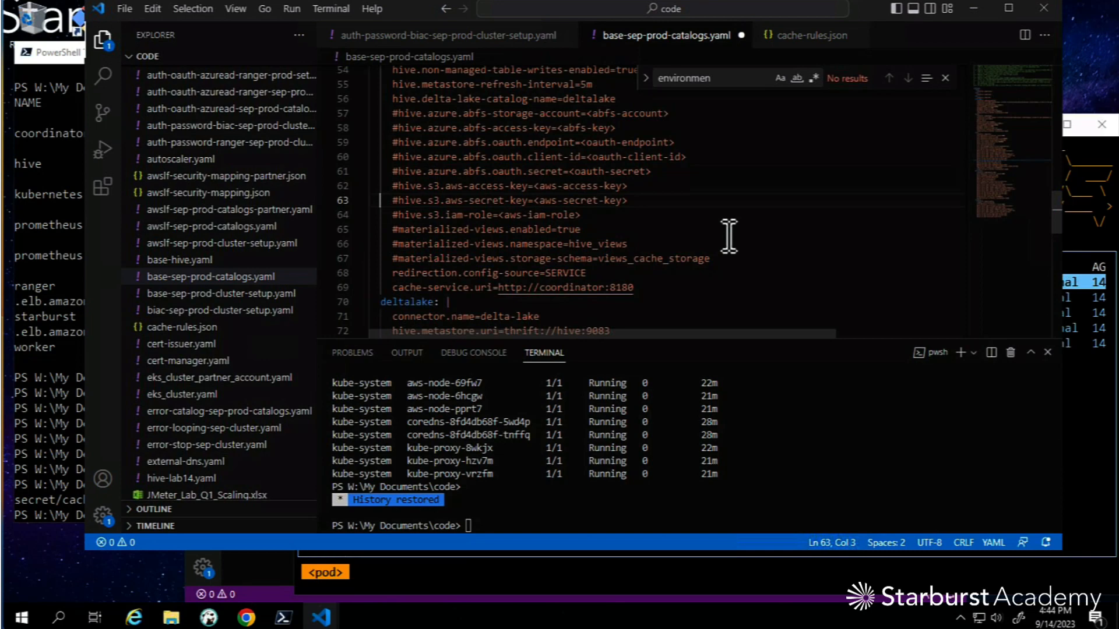
{"action": "key", "text": "Down"}
{"action": "key", "text": "Left"}
{"action": "key", "text": "Left"}
{"action": "key", "text": "shift+Down"}
{"action": "key", "text": "shift+Down"}
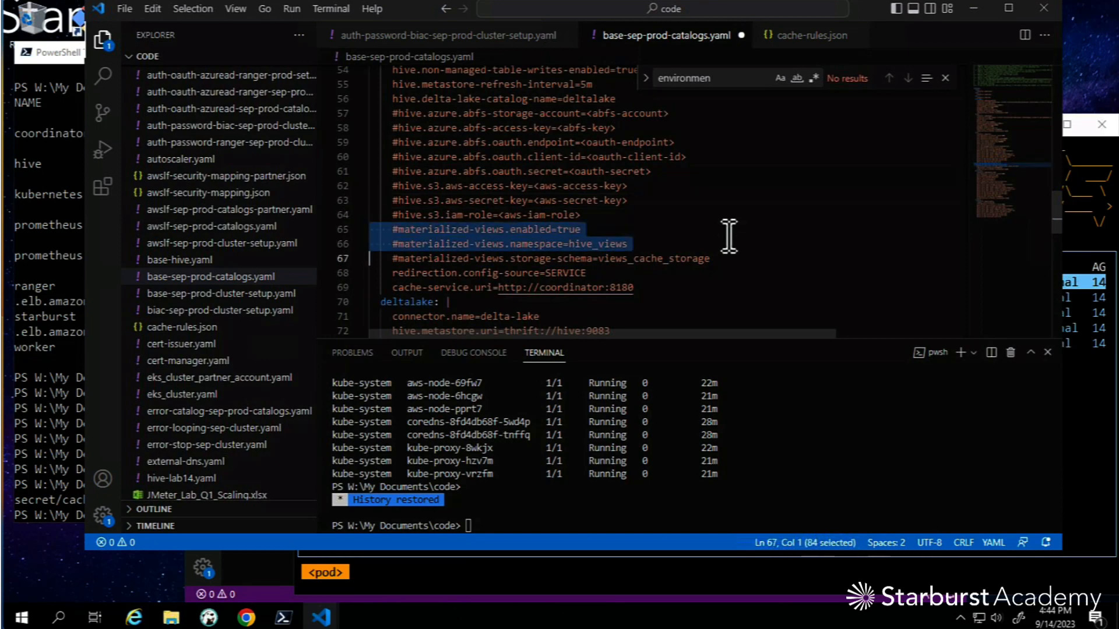
{"action": "key", "text": "shift+Down"}
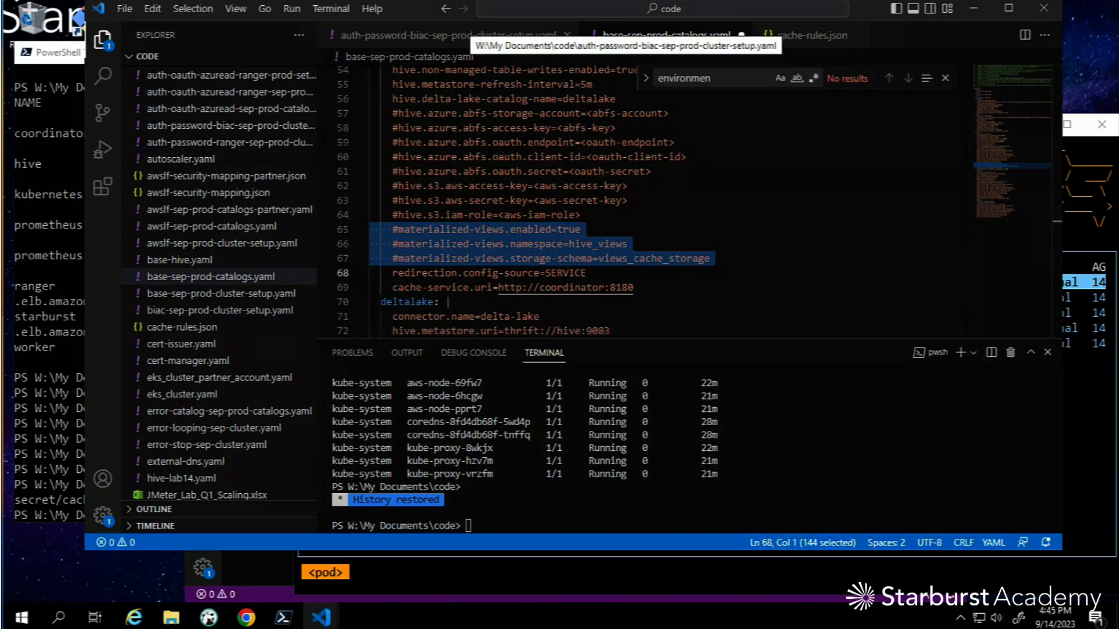
{"action": "scroll", "coordinate": [584, 190], "scroll_direction": "down", "scroll_amount": 1}
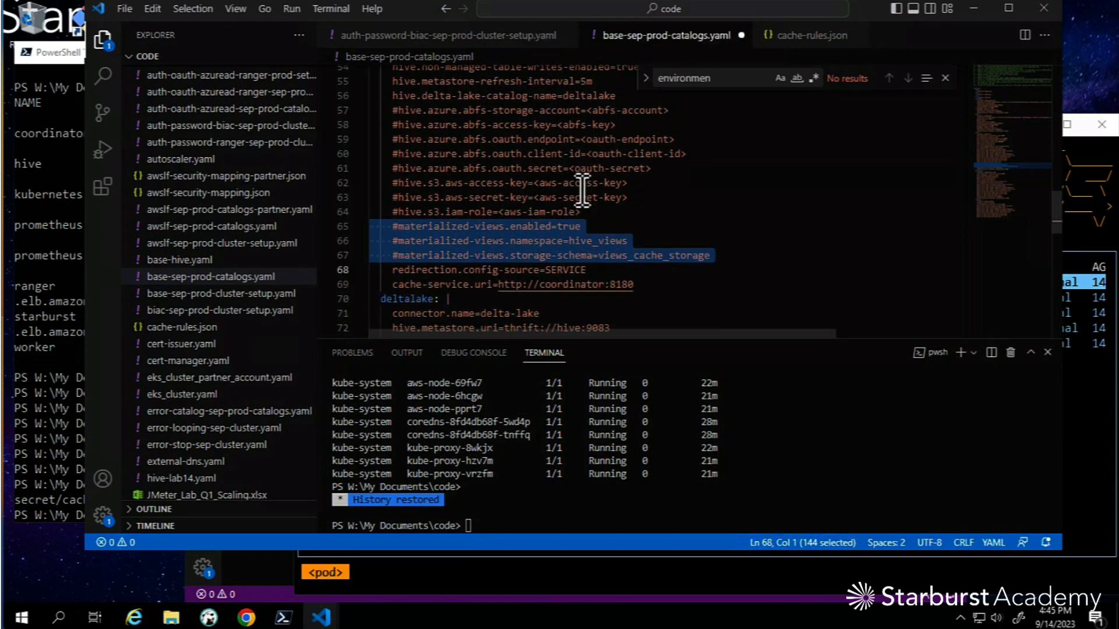
- Remove the leading # from the materialized-views enabled=true, namespace=hive_views and storage-schema lines
{"action": "left_click", "coordinate": [398, 226]}
{"action": "key", "text": "BackSpace"}
{"action": "key", "text": "Down"}
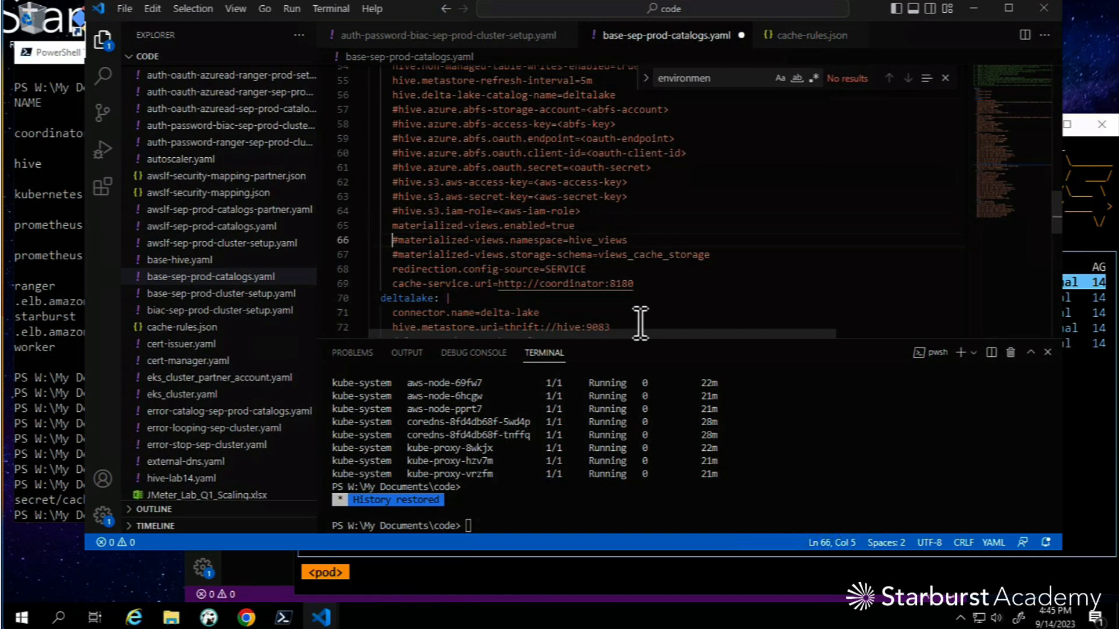
{"action": "key", "text": "Delete"}
{"action": "key", "text": "Down"}
{"action": "key", "text": "Delete"}
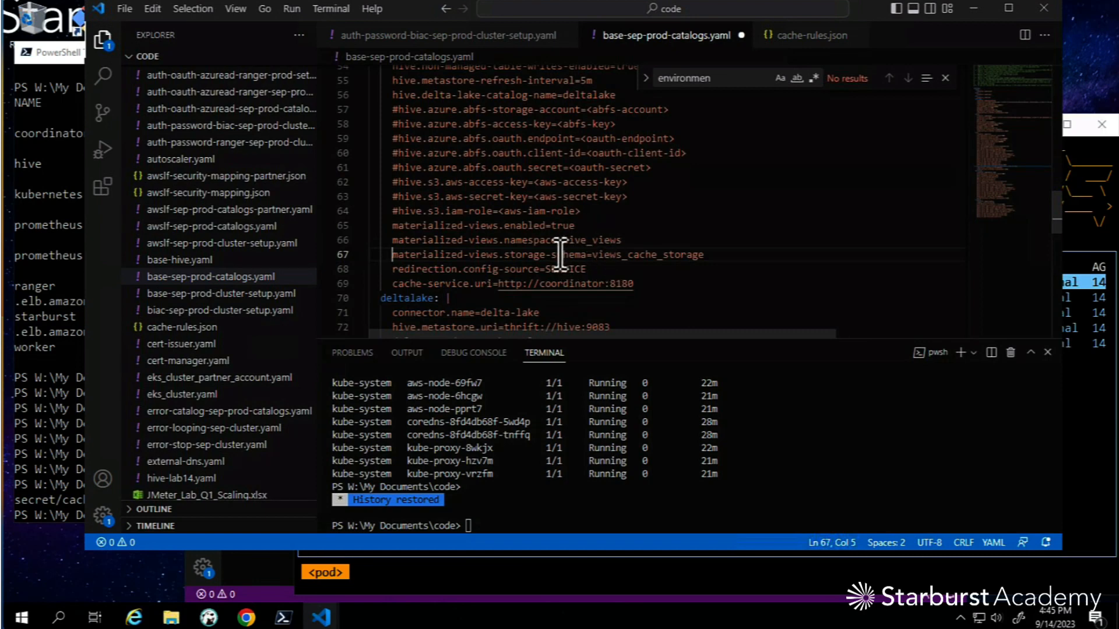
- Highlight the enabled=true and views_cache_storage values to check them, then save base-sep-prod-catalogs.yaml
{"action": "left_click_drag", "start_coordinate": [558, 255], "coordinate": [629, 255]}
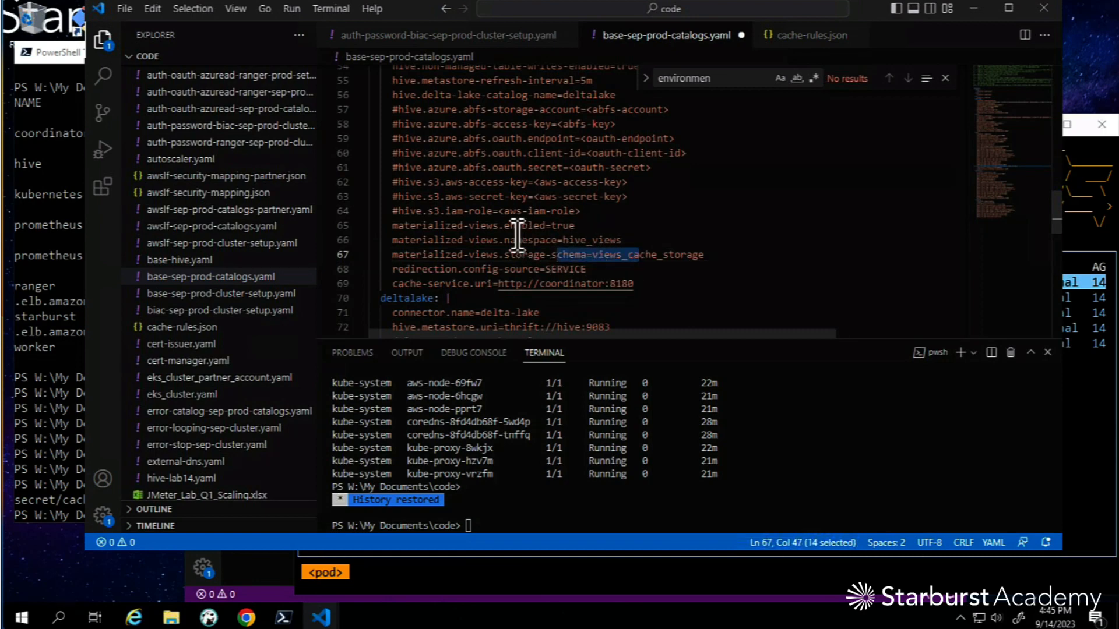
{"action": "left_click_drag", "start_coordinate": [509, 226], "coordinate": [575, 226]}
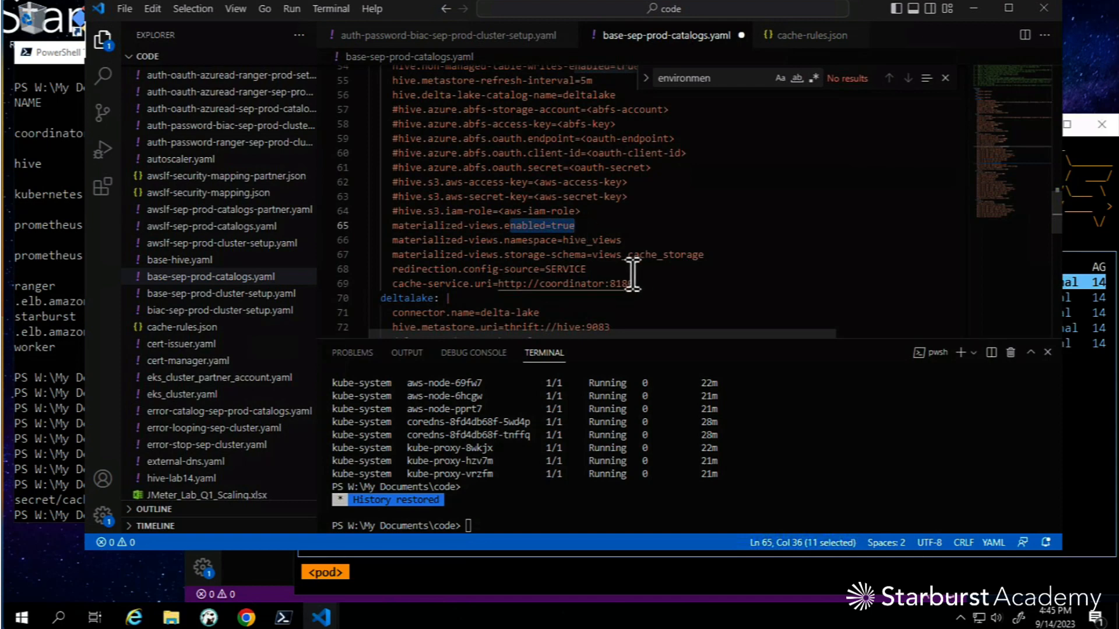
{"action": "left_click", "coordinate": [556, 255]}
{"action": "left_click_drag", "start_coordinate": [556, 254], "coordinate": [715, 256]}
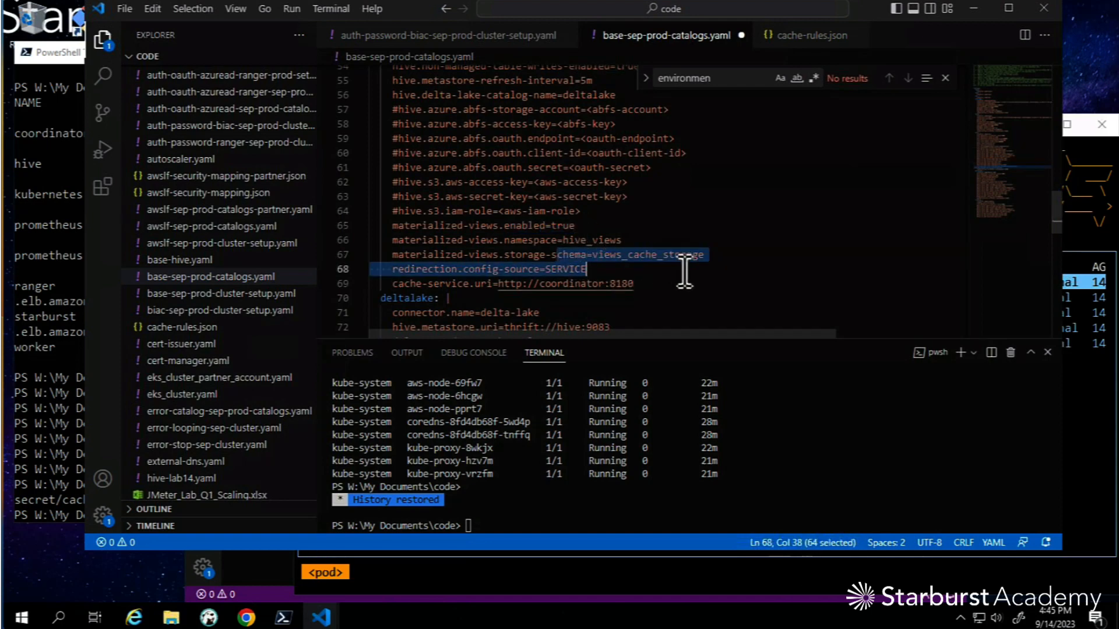
{"action": "left_click", "coordinate": [715, 255]}
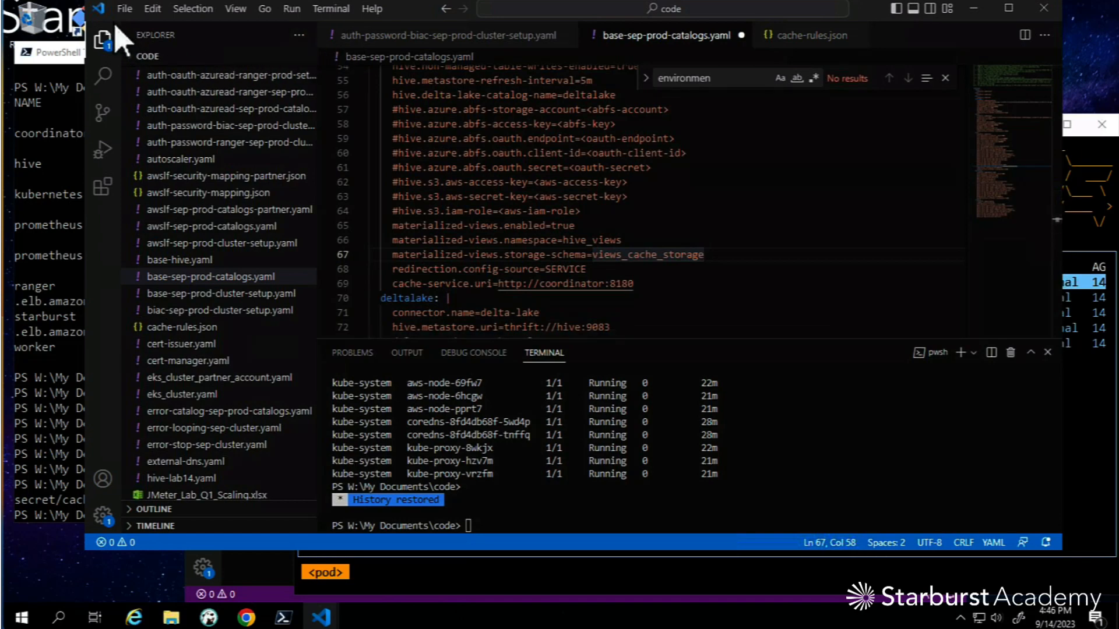
{"action": "left_click", "coordinate": [124, 9]}
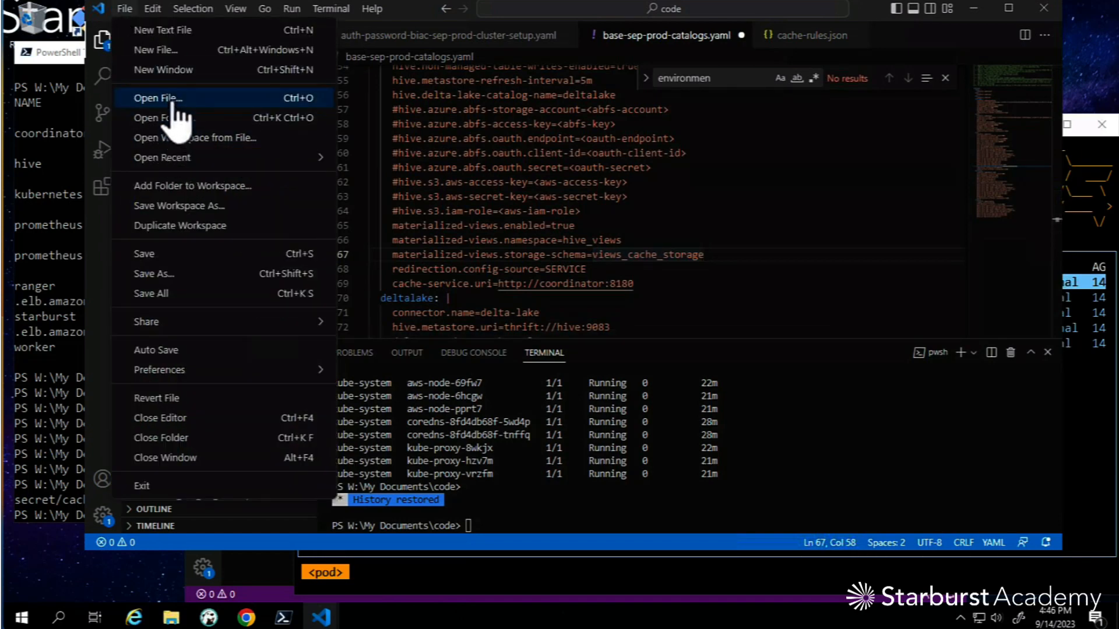
{"action": "left_click", "coordinate": [148, 254]}
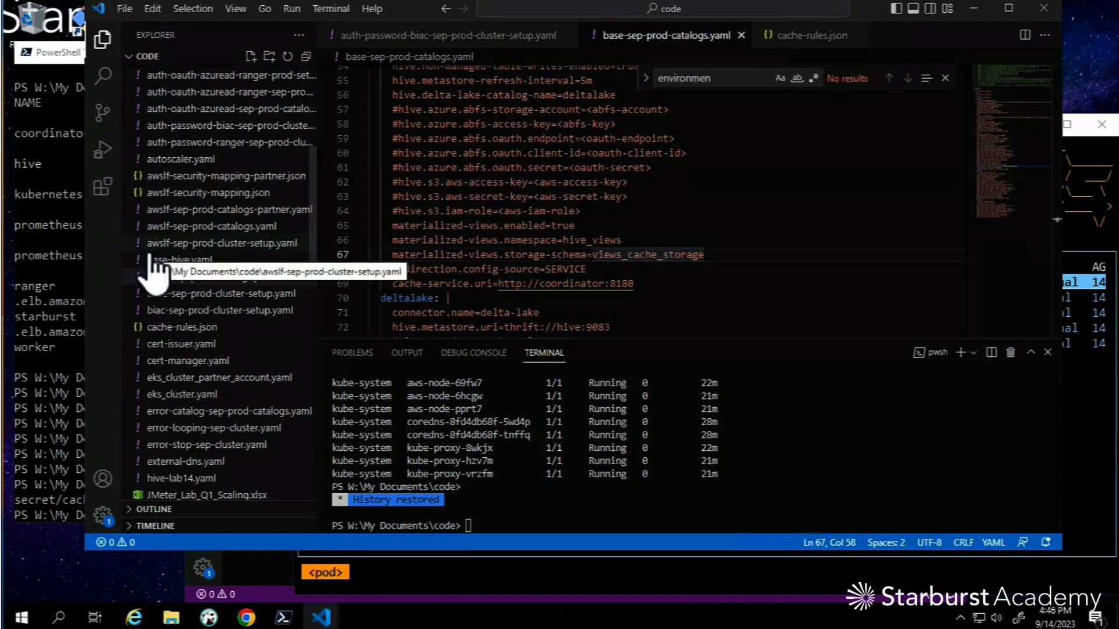
- Rerun helm upgrade starburst starburstdata/starburst-enterprise with the updated values files, deploying revision 12
{"action": "left_click", "coordinate": [70, 226]}
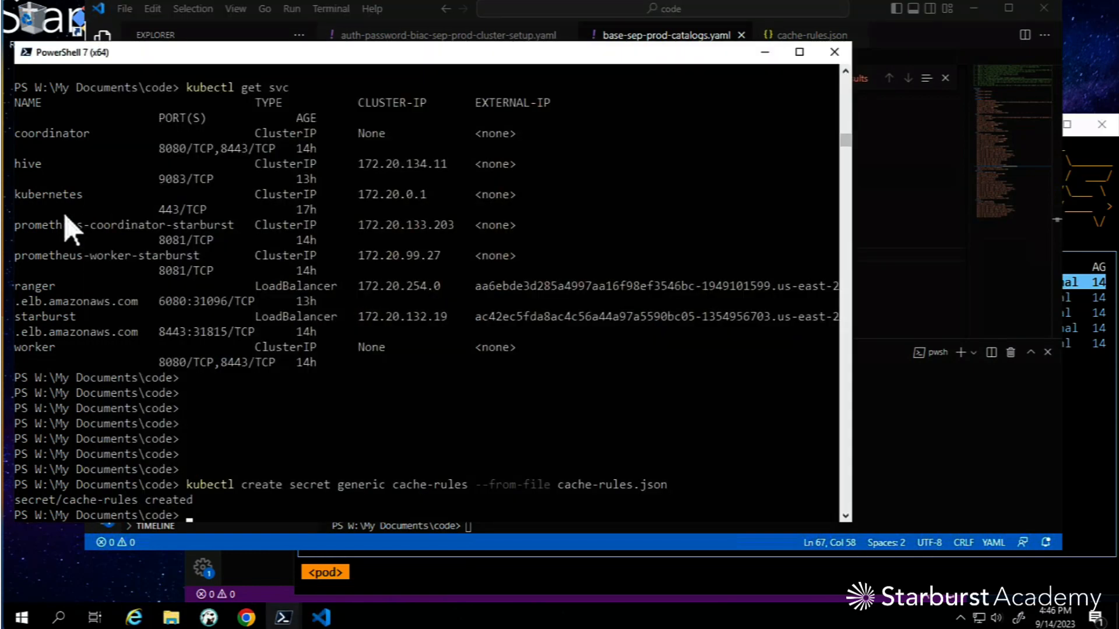
{"action": "key", "text": "Return"}
{"action": "key", "text": "Return"}
{"action": "key", "text": "Up"}
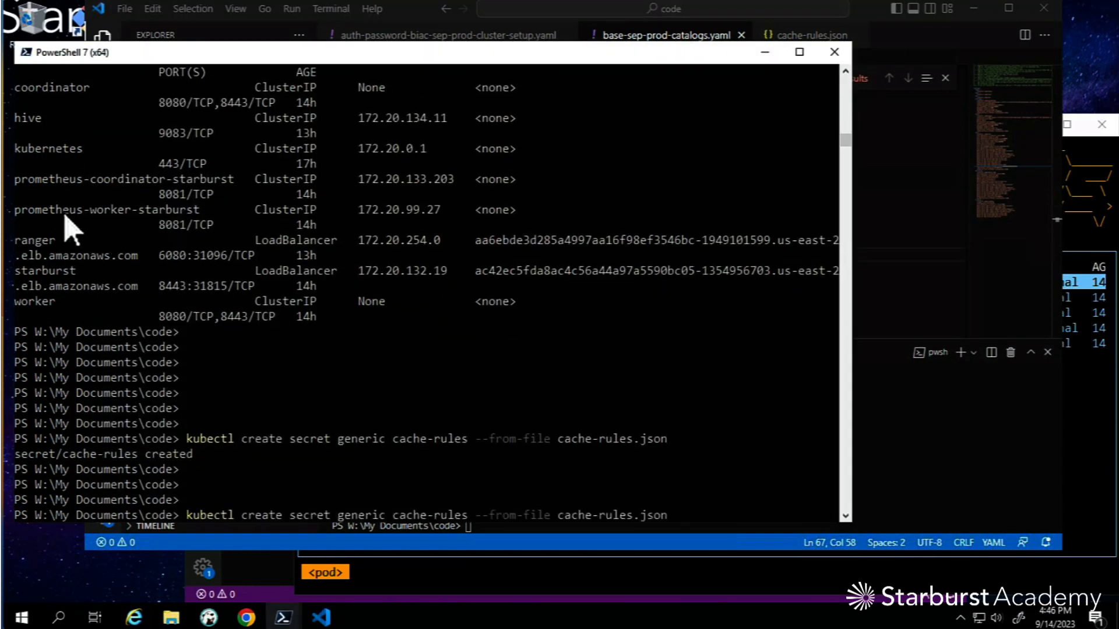
{"action": "key", "text": "Up"}
{"action": "key", "text": "Up"}
{"action": "key", "text": "Up"}
{"action": "key", "text": "Up"}
{"action": "key", "text": "Up"}
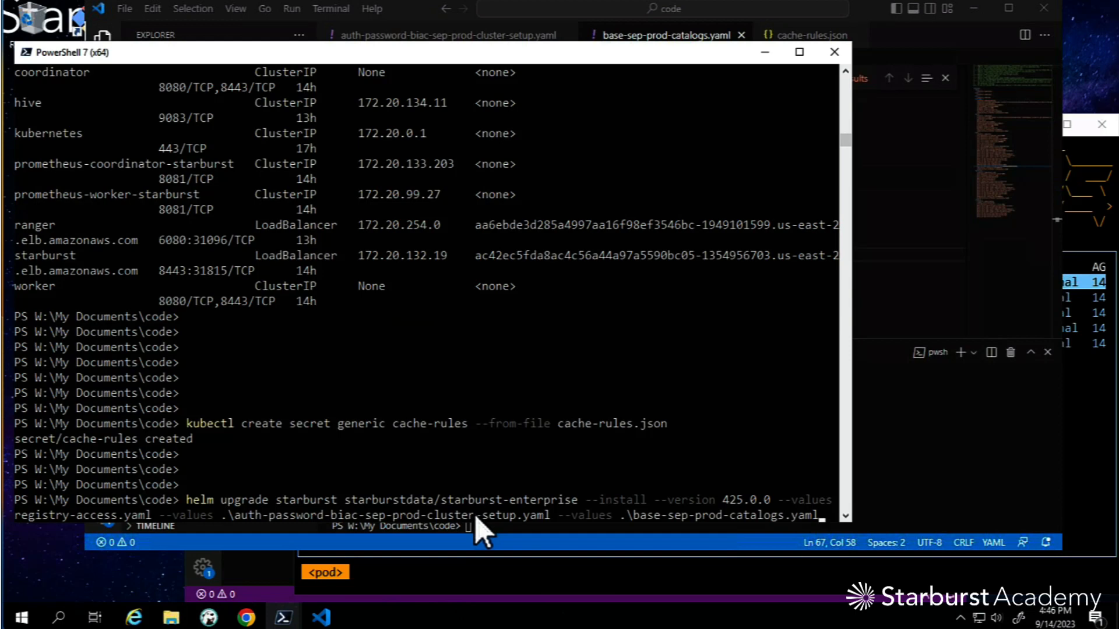
{"action": "key", "text": "Return"}
- Watch the coordinator and worker pods terminating in k9s alongside the Helm upgrade output
{"action": "left_click", "coordinate": [1100, 428]}
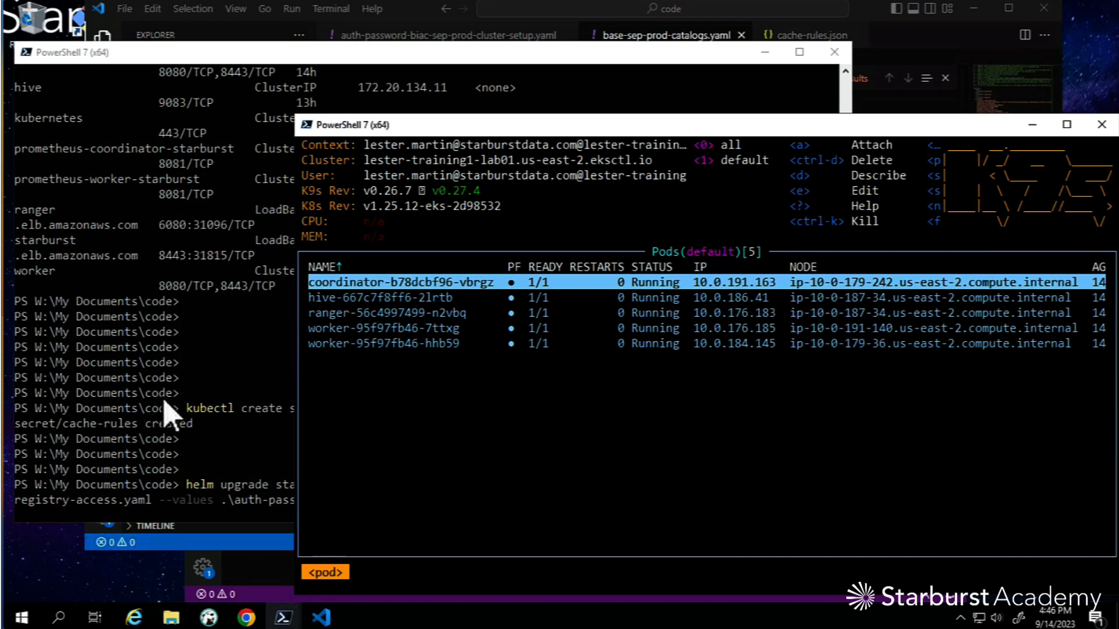
{"action": "left_click", "coordinate": [197, 432]}
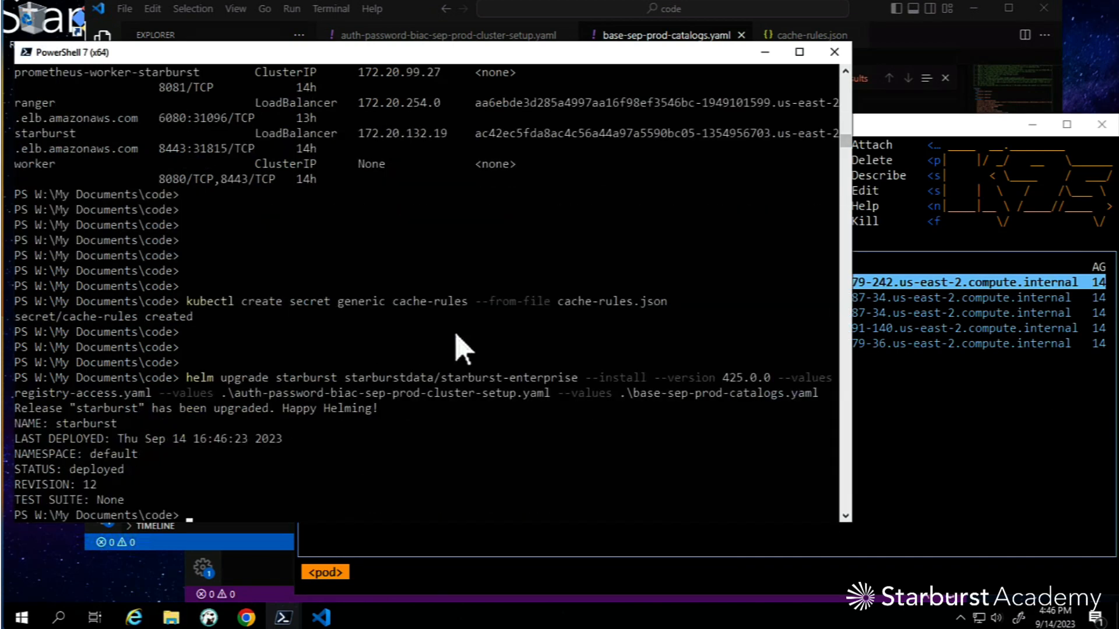
{"action": "left_click", "coordinate": [951, 450]}
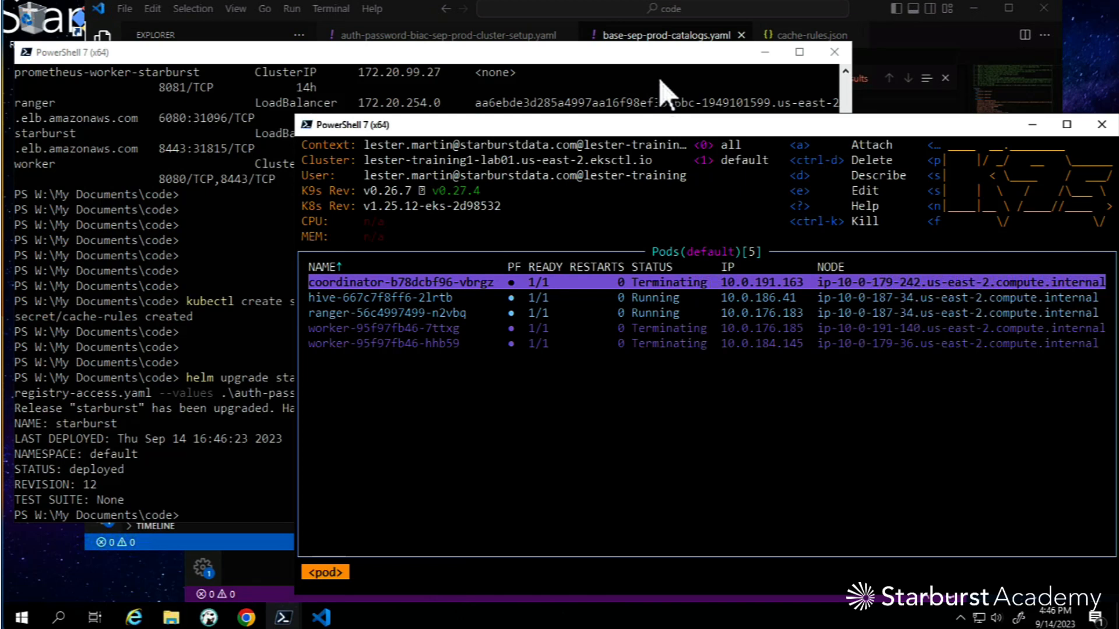
{"action": "left_click", "coordinate": [817, 2]}
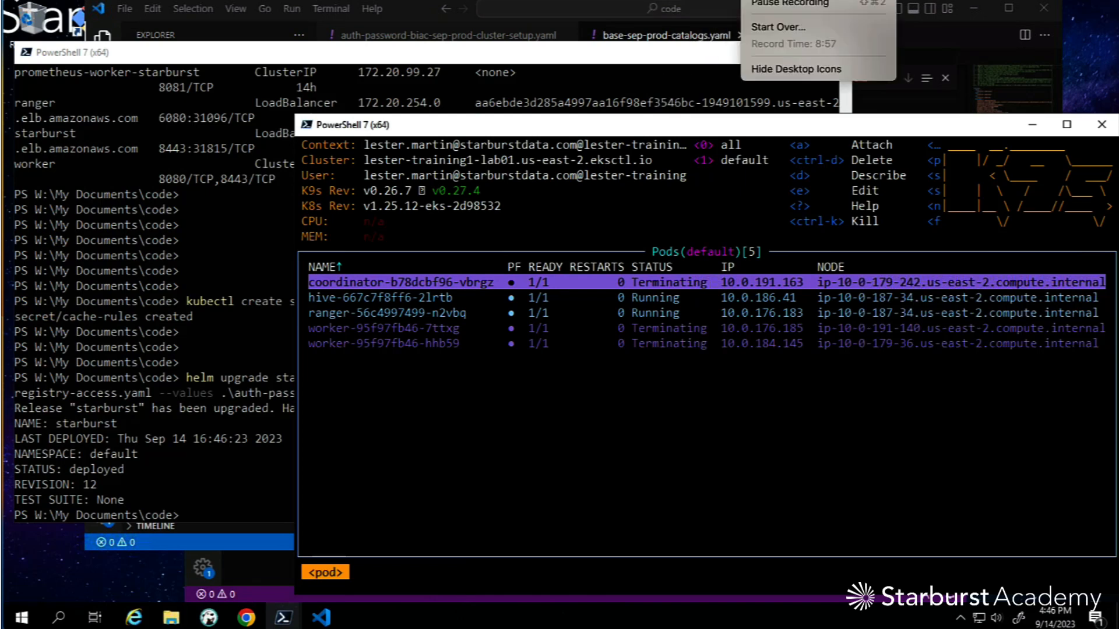
{"action": "left_click", "coordinate": [791, 7]}
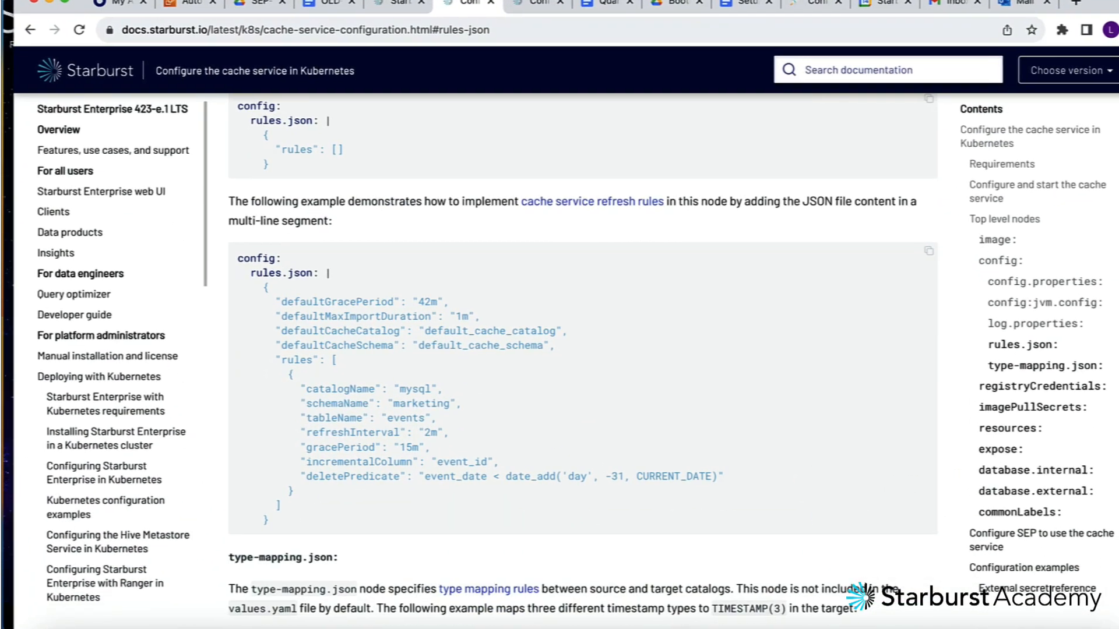
{"action": "scroll", "coordinate": [343, 238], "scroll_direction": "down", "scroll_amount": 1}
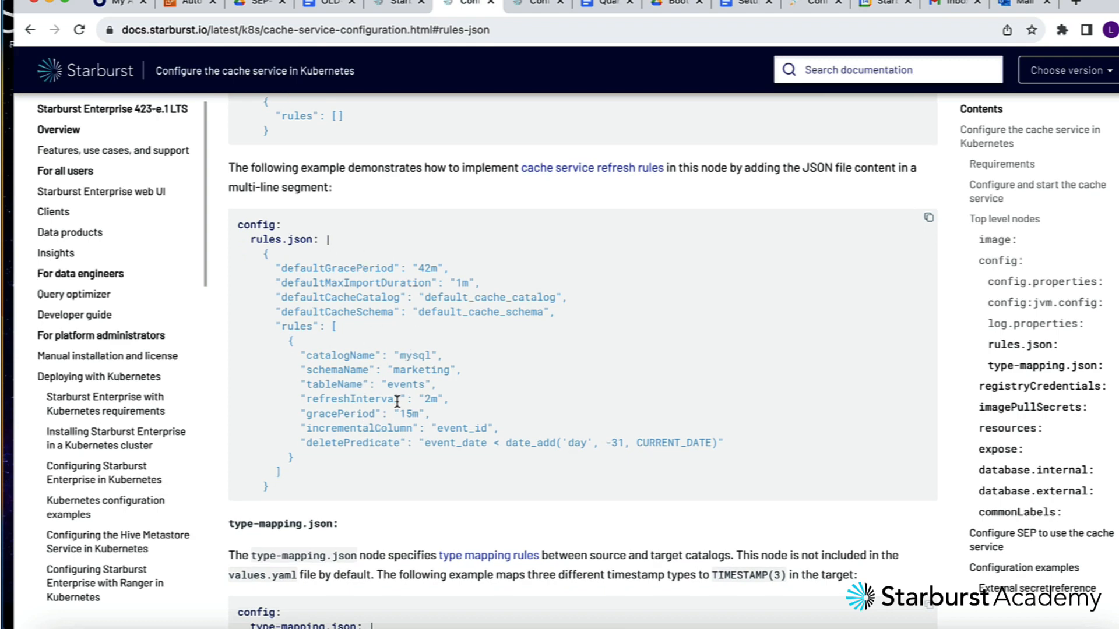
{"action": "scroll", "coordinate": [396, 398], "scroll_direction": "down", "scroll_amount": 2}
{"action": "scroll", "coordinate": [395, 398], "scroll_direction": "down", "scroll_amount": 2}
{"action": "scroll", "coordinate": [395, 398], "scroll_direction": "down", "scroll_amount": 1}
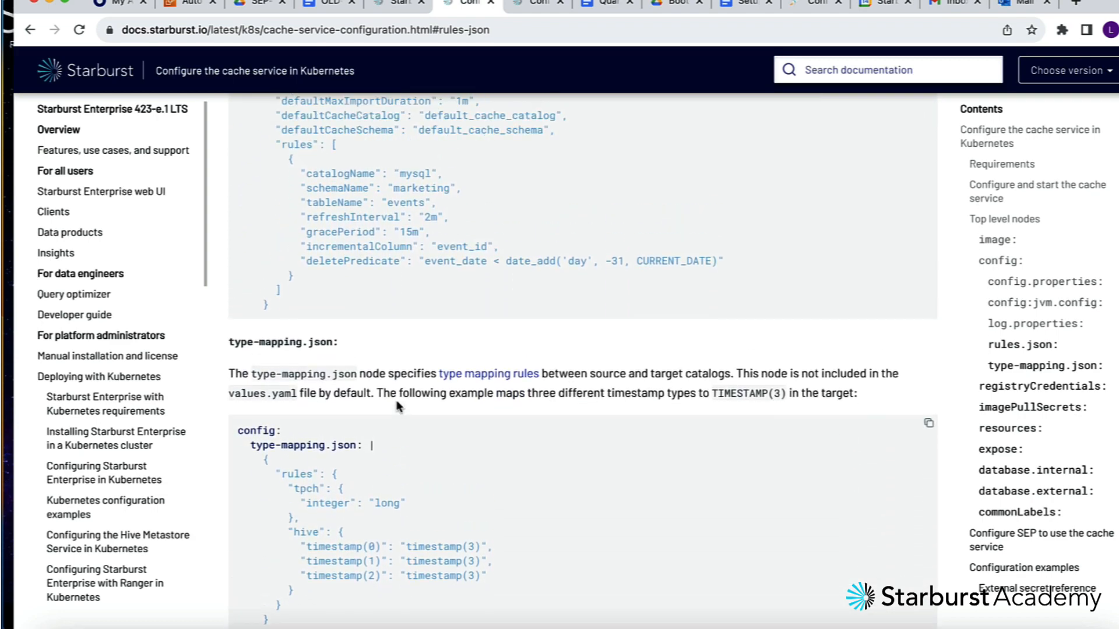
{"action": "scroll", "coordinate": [395, 398], "scroll_direction": "up", "scroll_amount": 1}
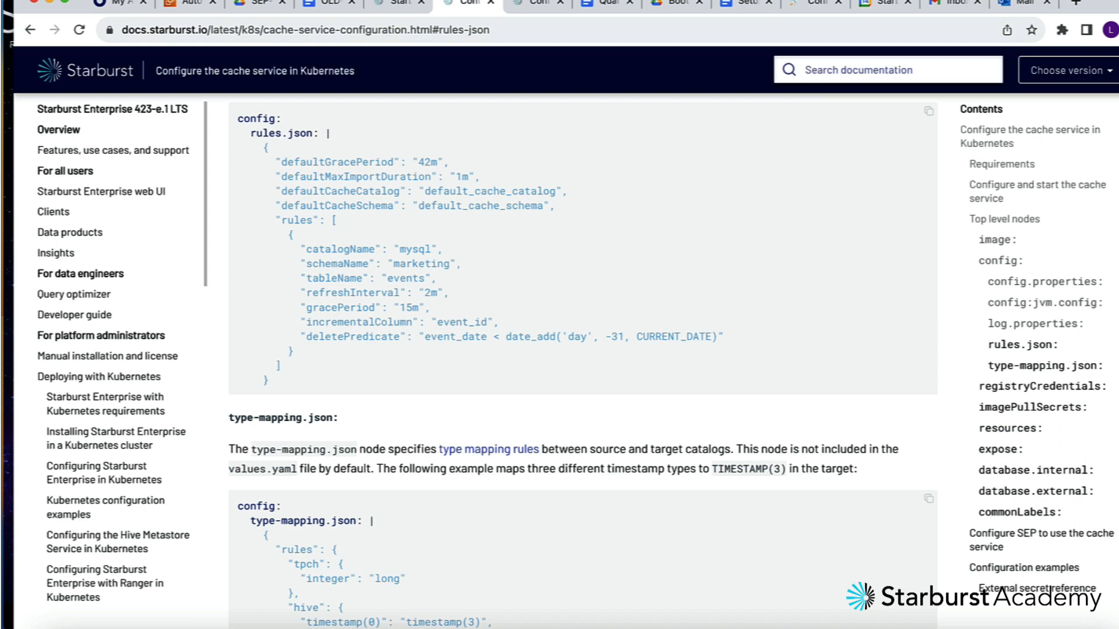
{"action": "left_click", "coordinate": [817, 1]}
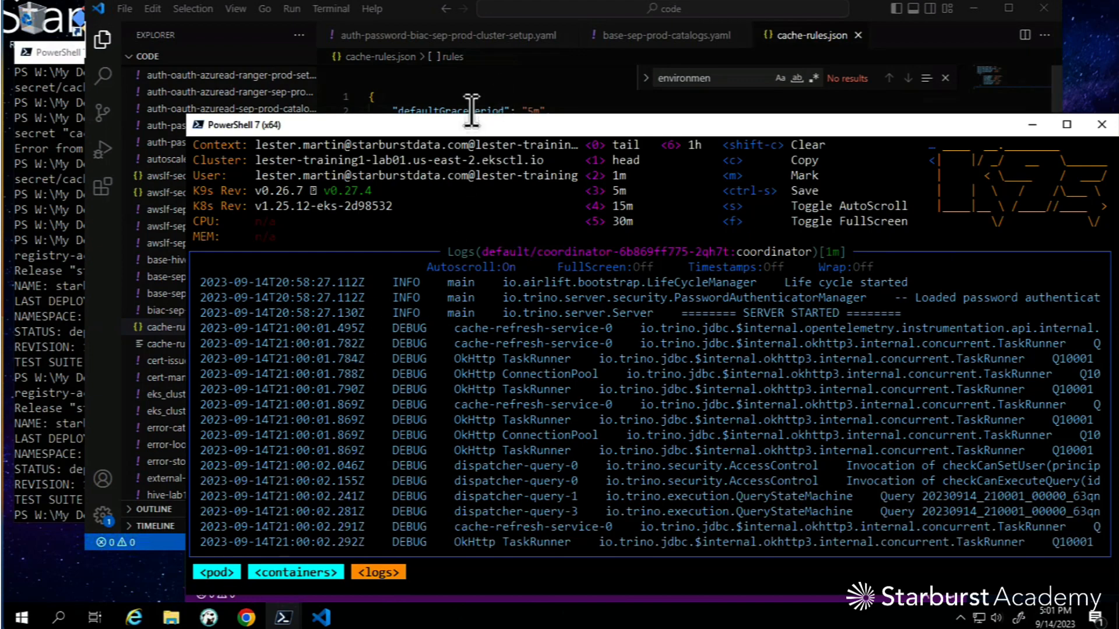
{"action": "left_click", "coordinate": [814, 35]}
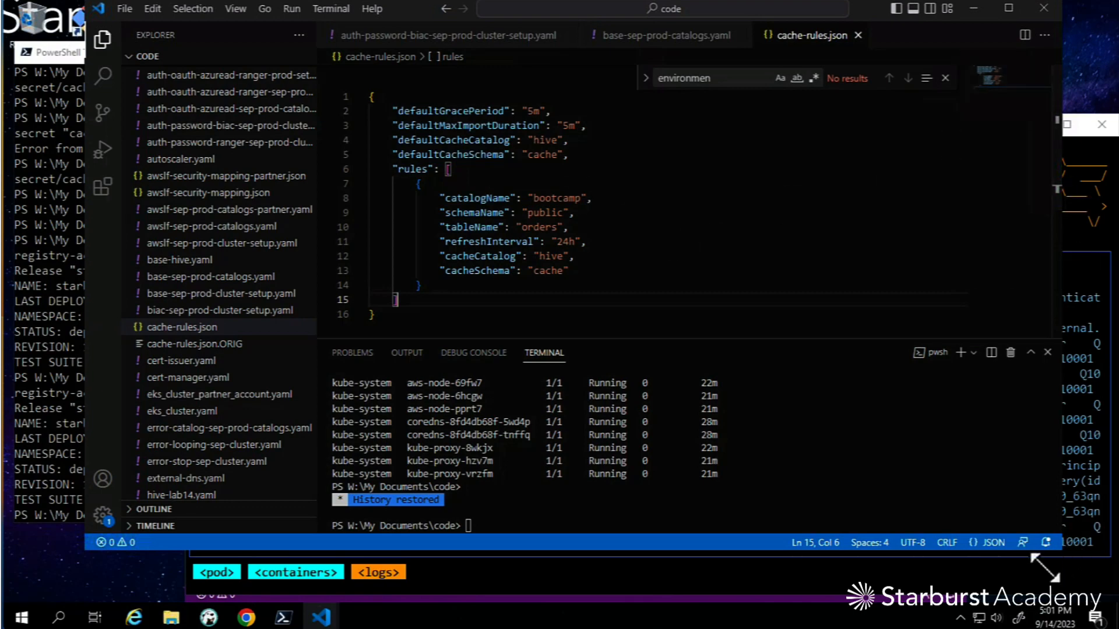
{"action": "key", "text": "alt+Tab"}
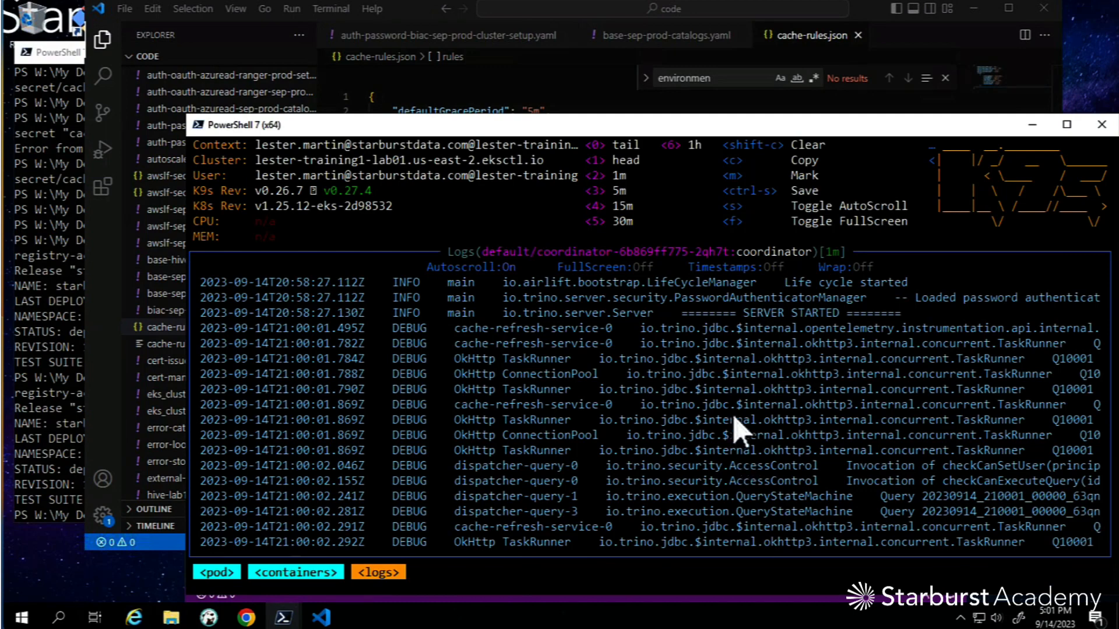